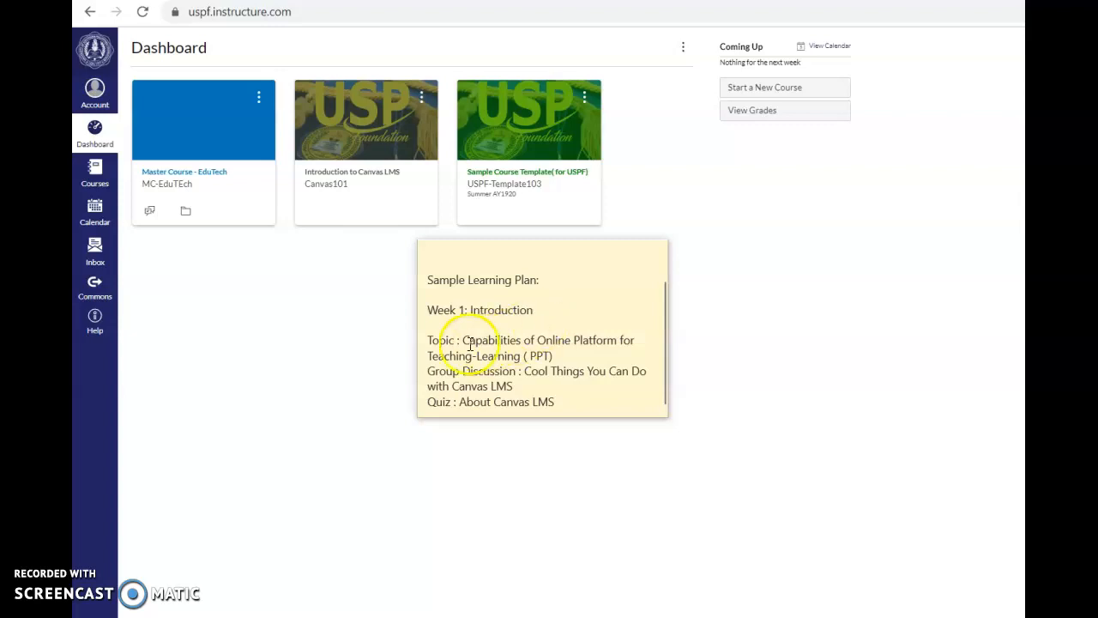
Step: Review the sample learning plan for Week 1 in the sticky note
{"action": "left_click", "coordinate": [554, 356]}
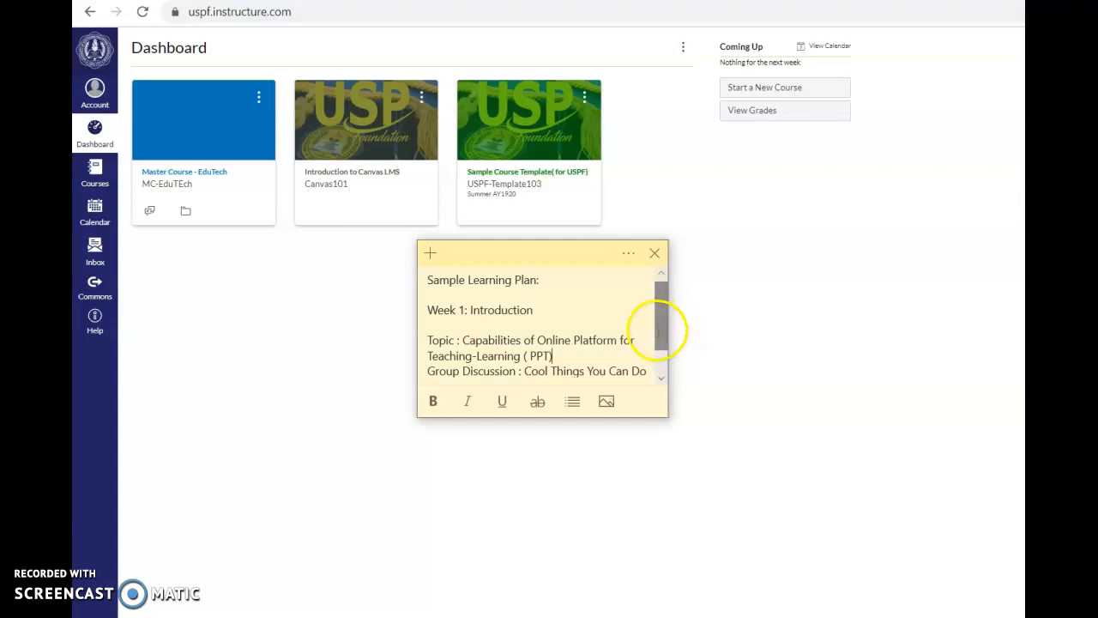
{"action": "left_click_drag", "start_coordinate": [657, 314], "coordinate": [661, 345]}
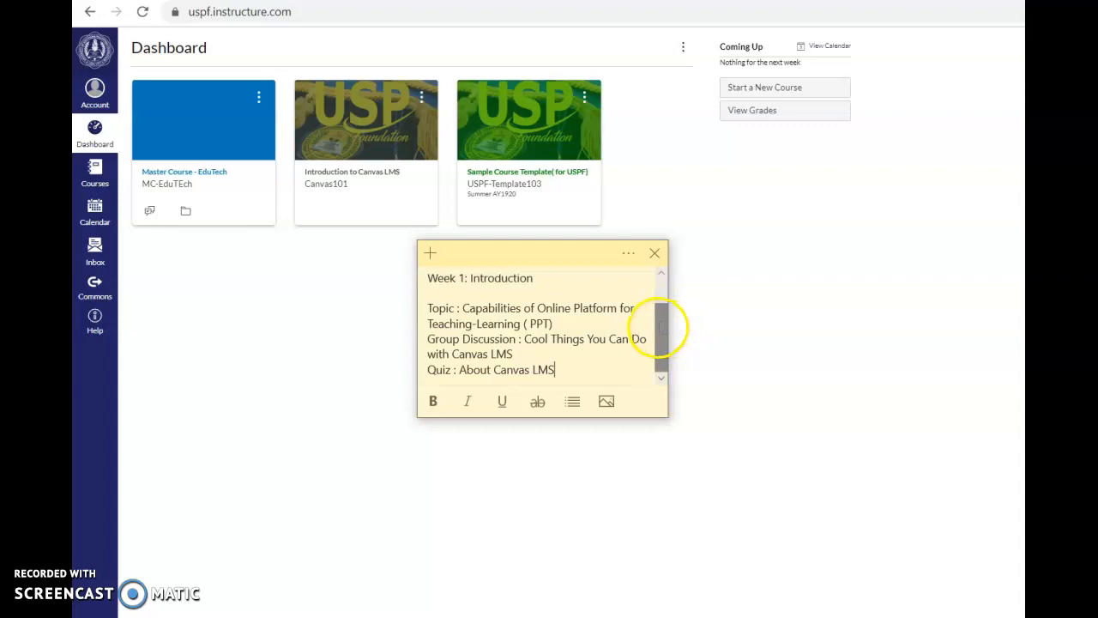
{"action": "left_click_drag", "start_coordinate": [666, 327], "coordinate": [663, 299]}
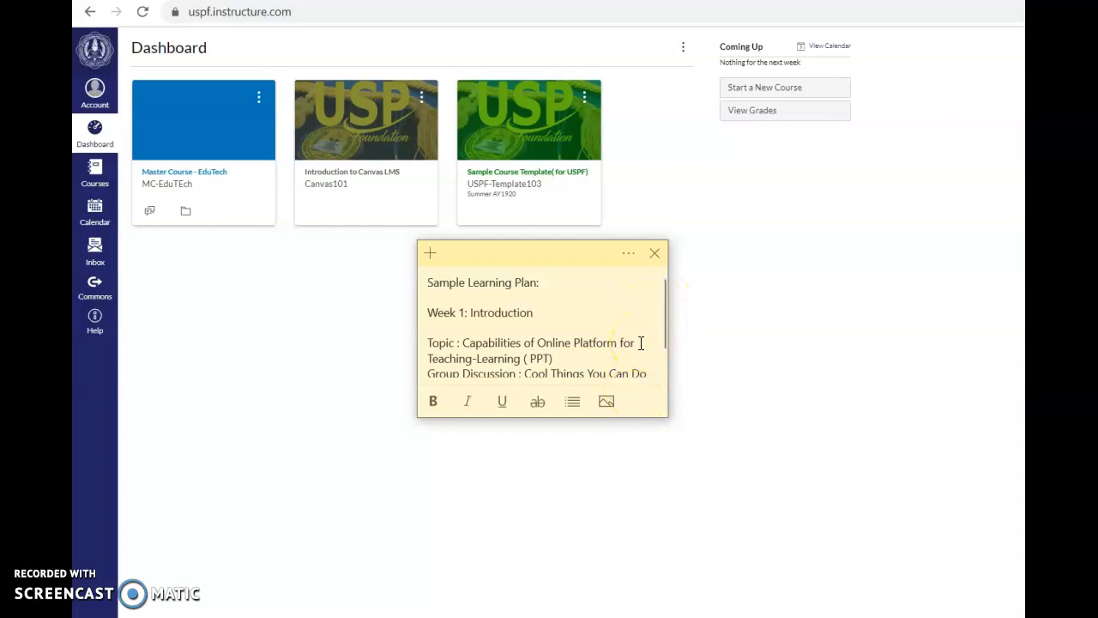
Step: Open the modules of the Introduction to Canvas LMS course and unpublish the Sample Module's "Module 1 Introduction: Overview and To Do List" page
{"action": "left_click", "coordinate": [367, 179]}
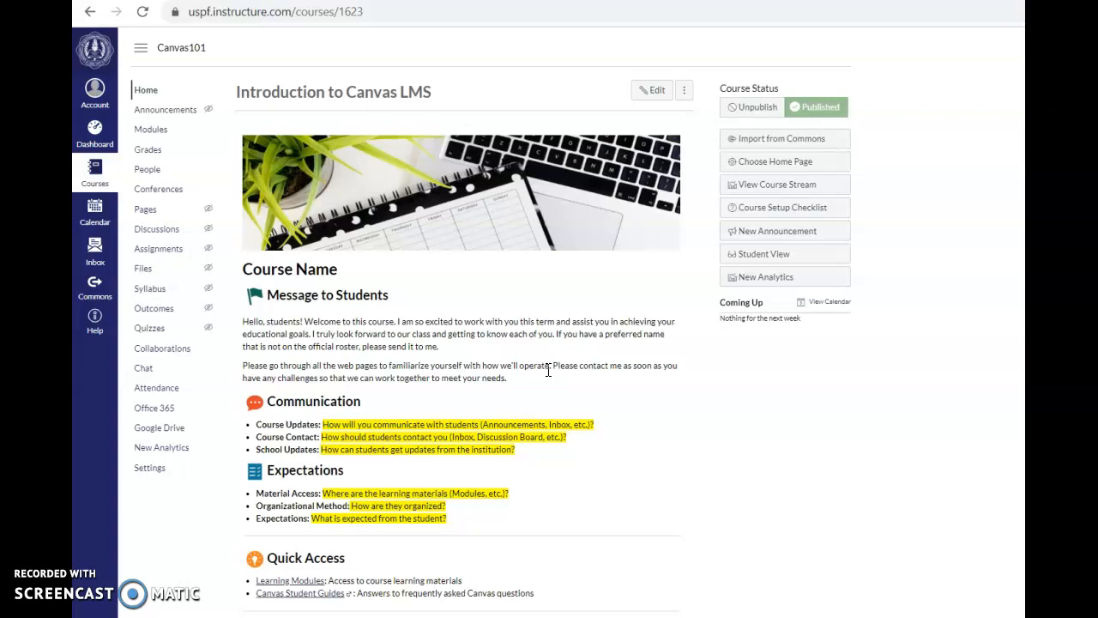
{"action": "left_click", "coordinate": [159, 132]}
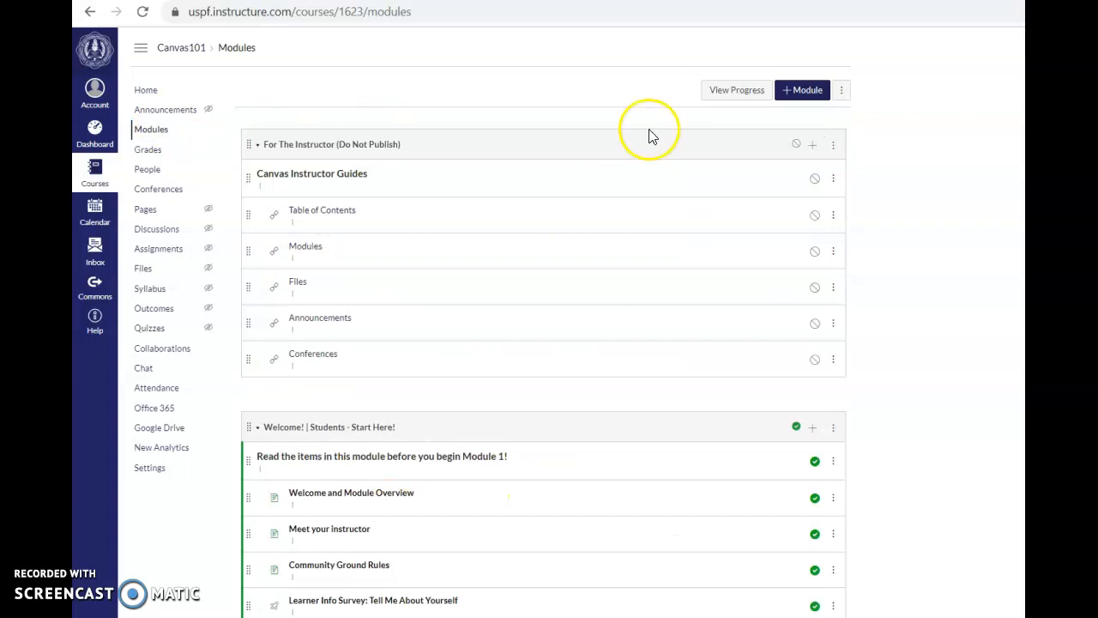
{"action": "scroll", "coordinate": [914, 214], "scroll_direction": "down", "scroll_amount": 2}
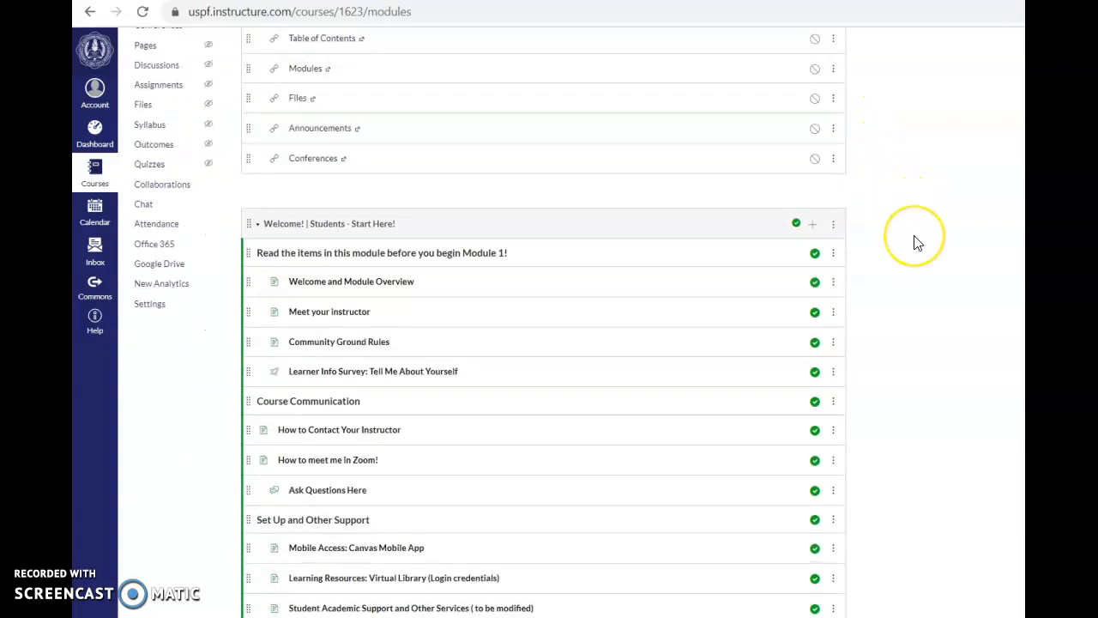
{"action": "scroll", "coordinate": [915, 223], "scroll_direction": "up", "scroll_amount": 2}
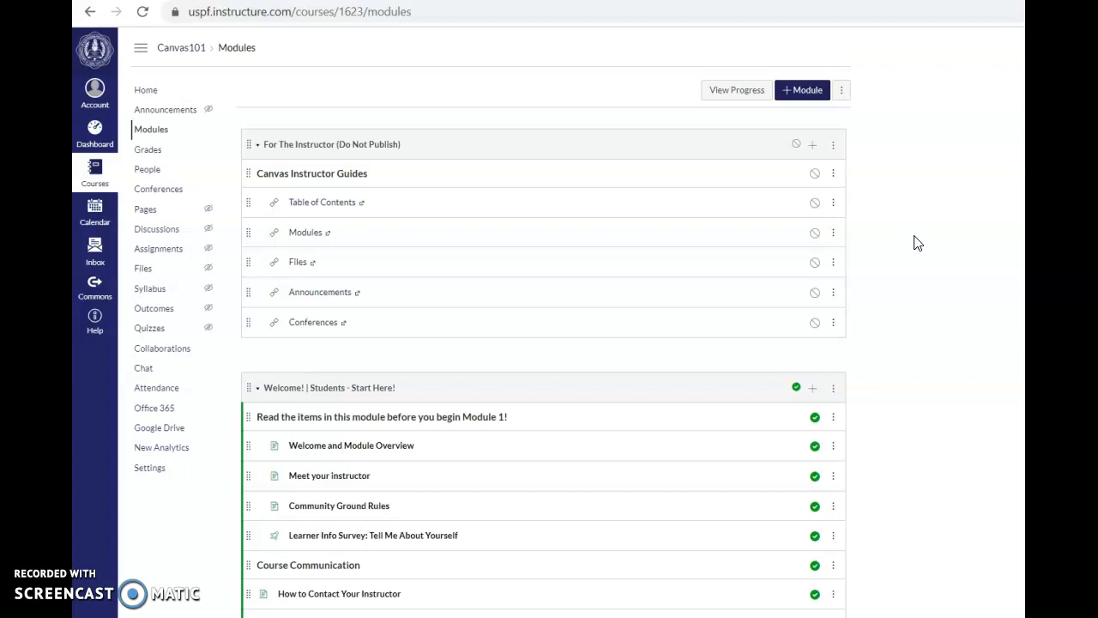
{"action": "scroll", "coordinate": [918, 243], "scroll_direction": "down", "scroll_amount": 4}
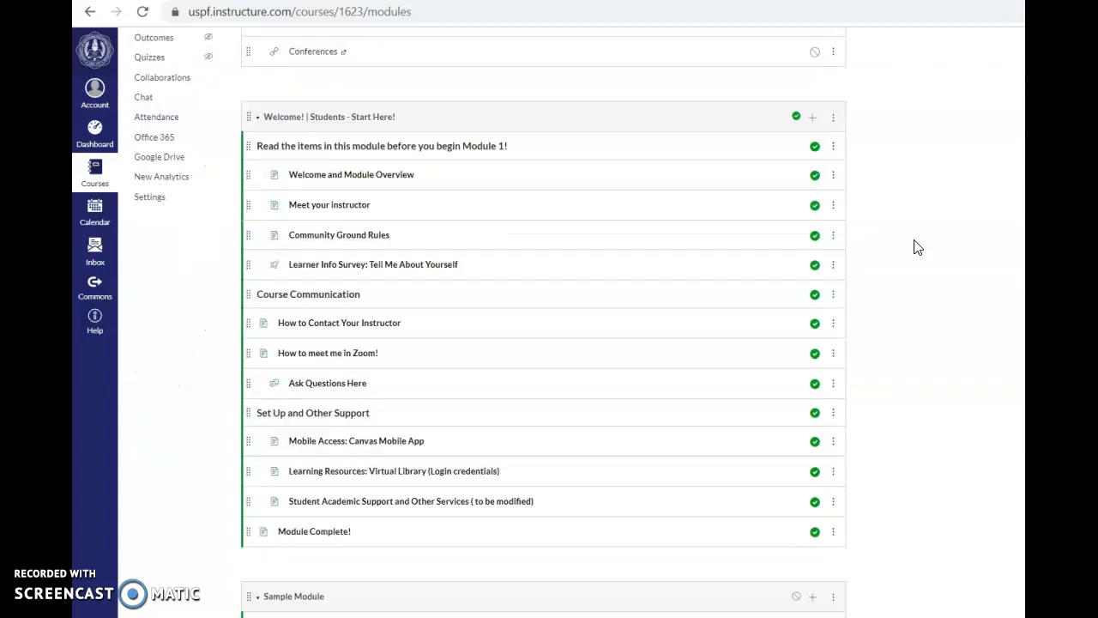
{"action": "scroll", "coordinate": [918, 247], "scroll_direction": "up", "scroll_amount": 1}
{"action": "scroll", "coordinate": [918, 247], "scroll_direction": "up", "scroll_amount": 3}
{"action": "scroll", "coordinate": [918, 247], "scroll_direction": "down", "scroll_amount": 6}
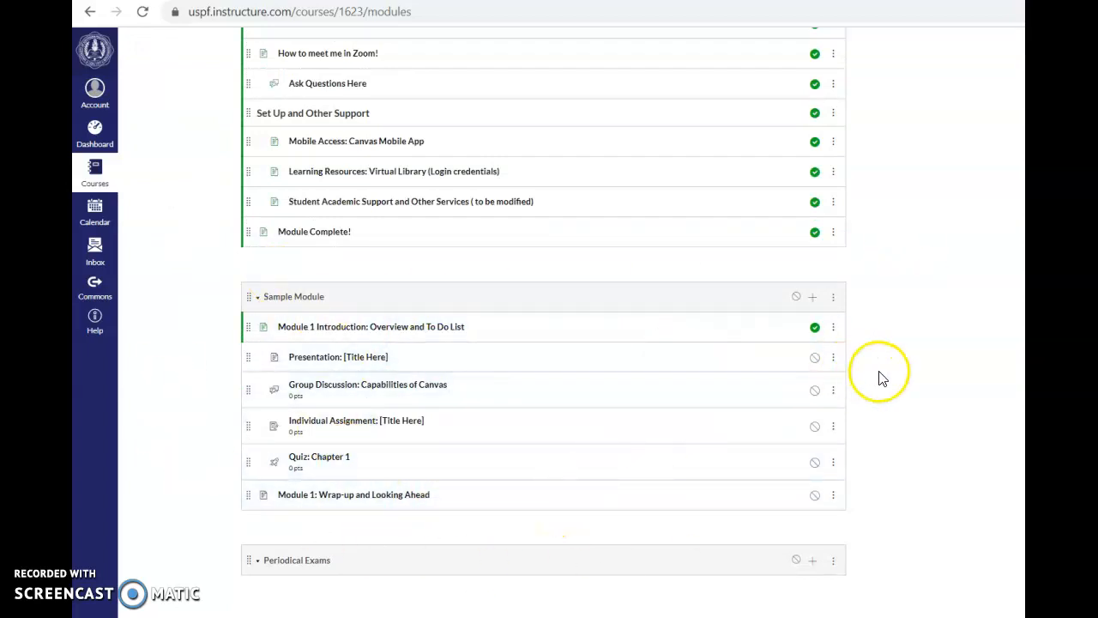
{"action": "left_click", "coordinate": [815, 329]}
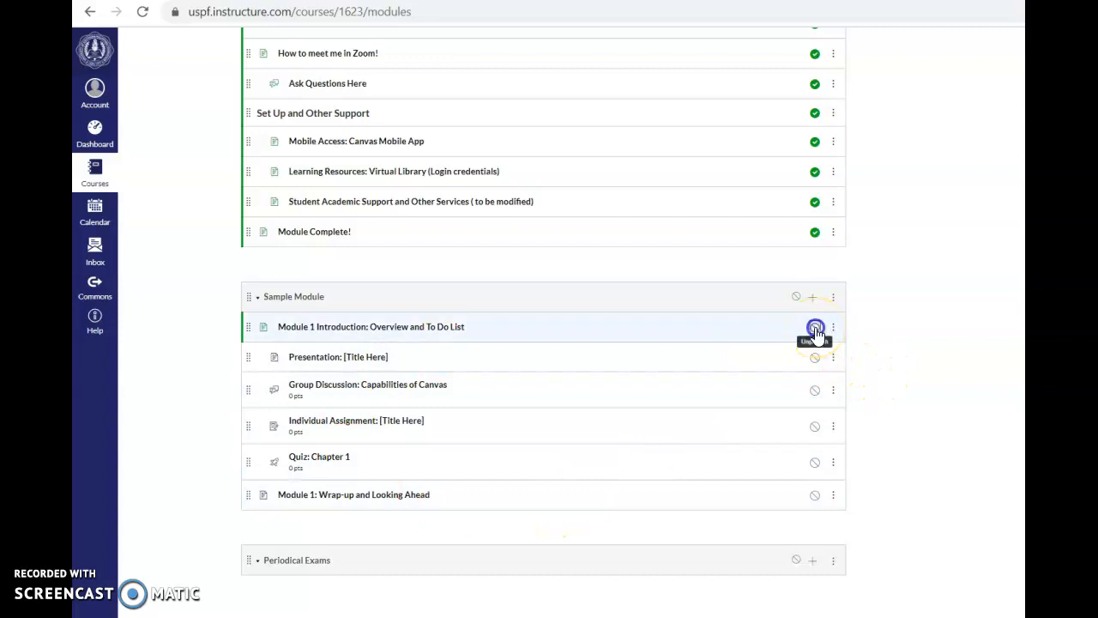
Step: Start a new course module and name it "Week 1 - Introduction"
{"action": "scroll", "coordinate": [873, 343], "scroll_direction": "up", "scroll_amount": 7}
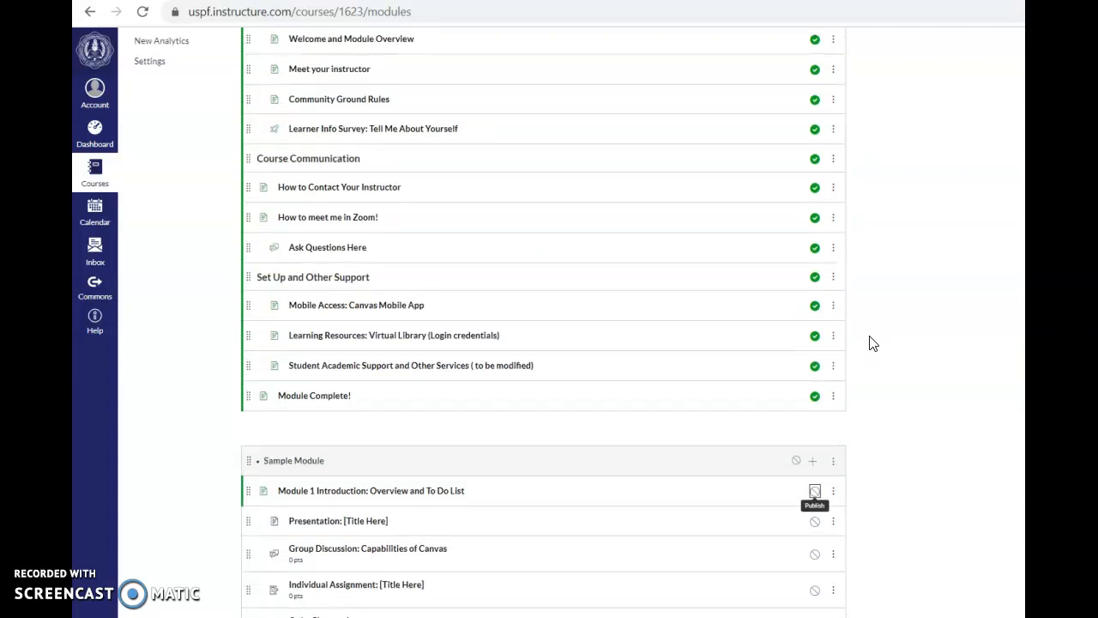
{"action": "left_click", "coordinate": [798, 96]}
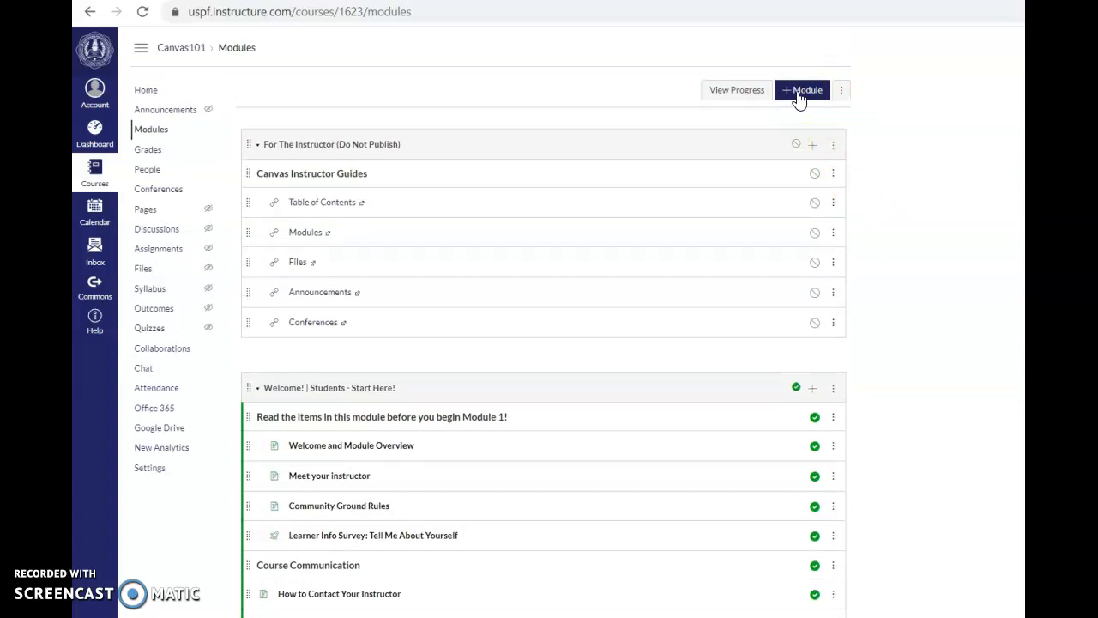
{"action": "left_click", "coordinate": [798, 96]}
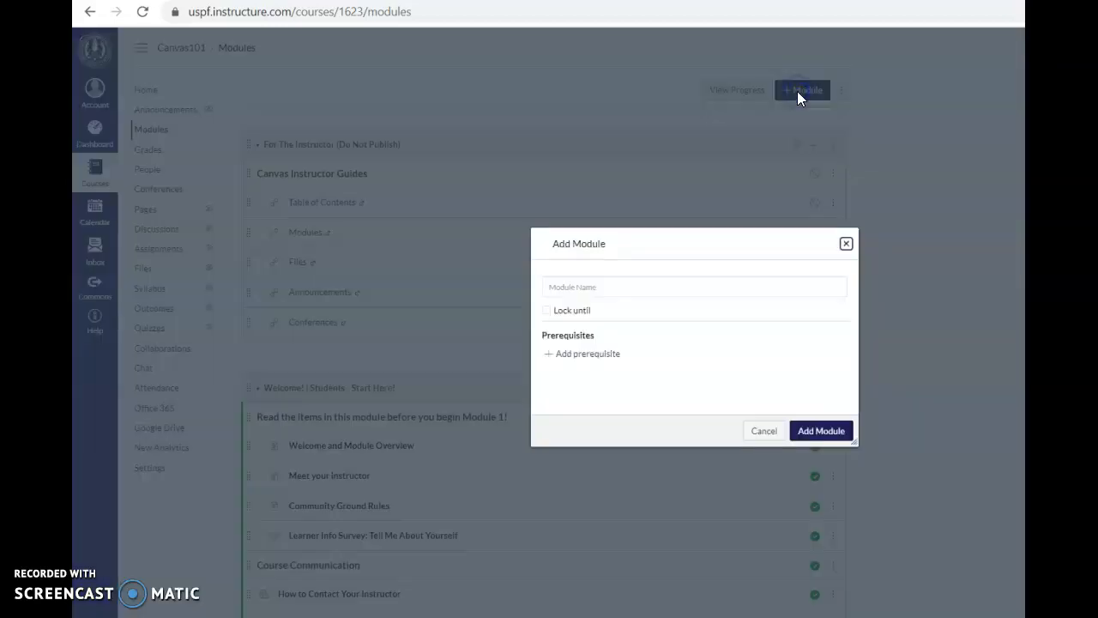
{"action": "left_click", "coordinate": [609, 288]}
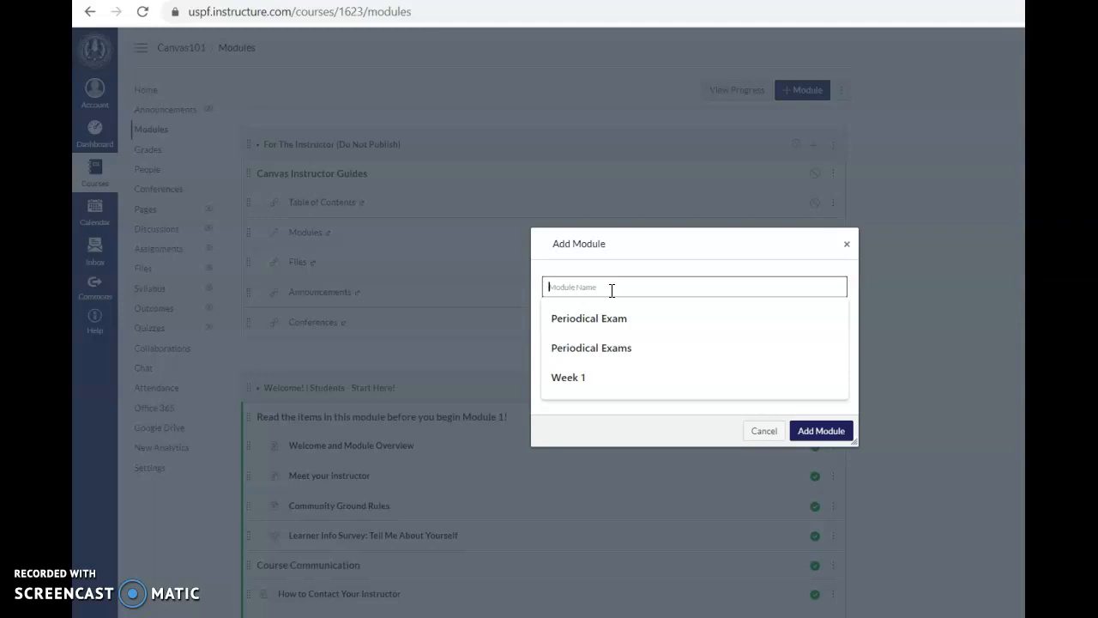
{"action": "type", "text": "Week"}
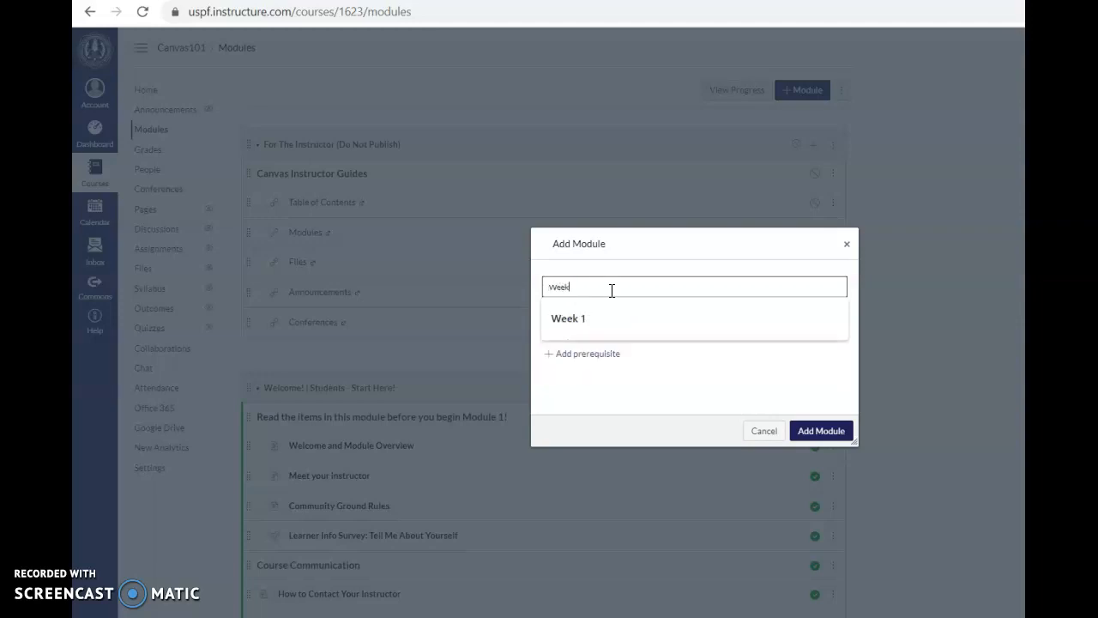
{"action": "type", "text": " 1 - Intro"}
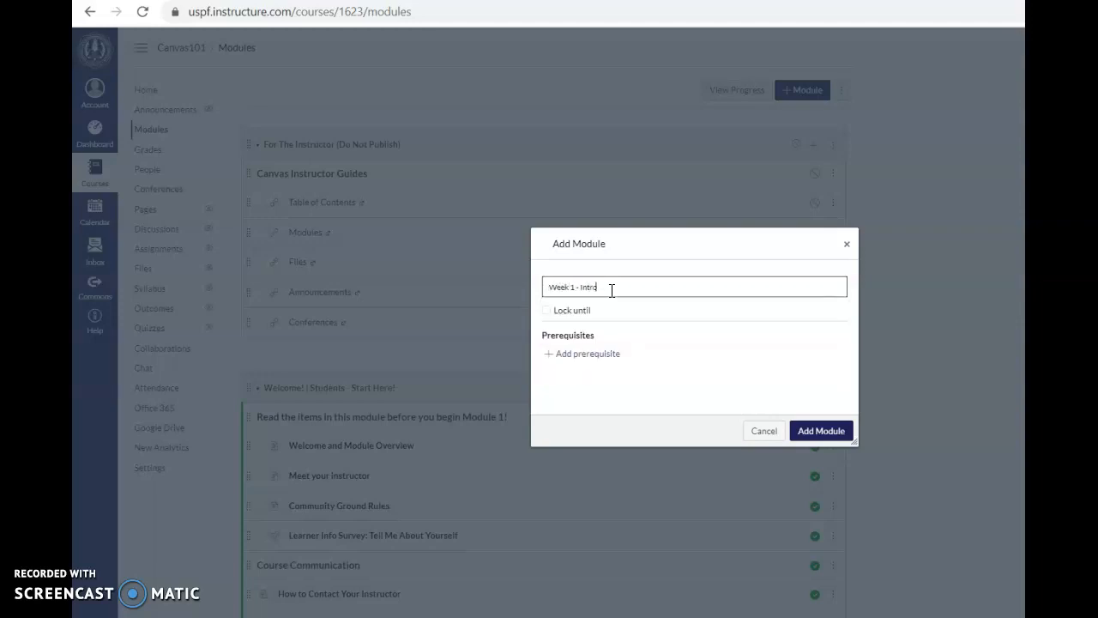
{"action": "type", "text": "duction"}
Step: Try the "Welcome! | Students - Start Here!" module as a prerequisite of the new module, and remove the prerequisite
{"action": "left_click", "coordinate": [558, 360]}
{"action": "left_click", "coordinate": [645, 364]}
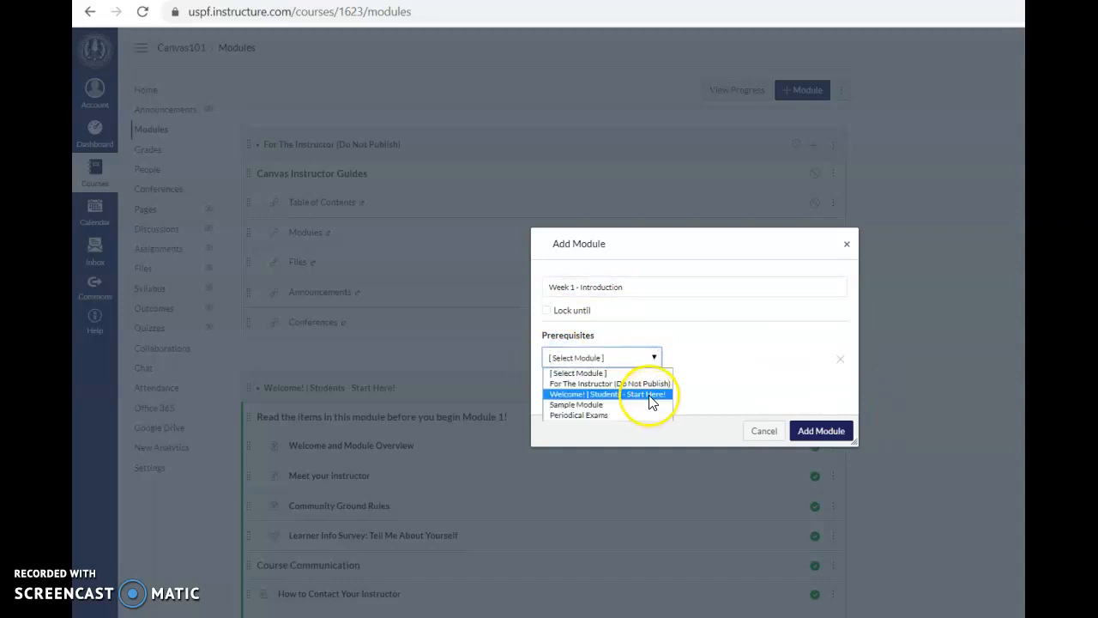
{"action": "left_click", "coordinate": [649, 399]}
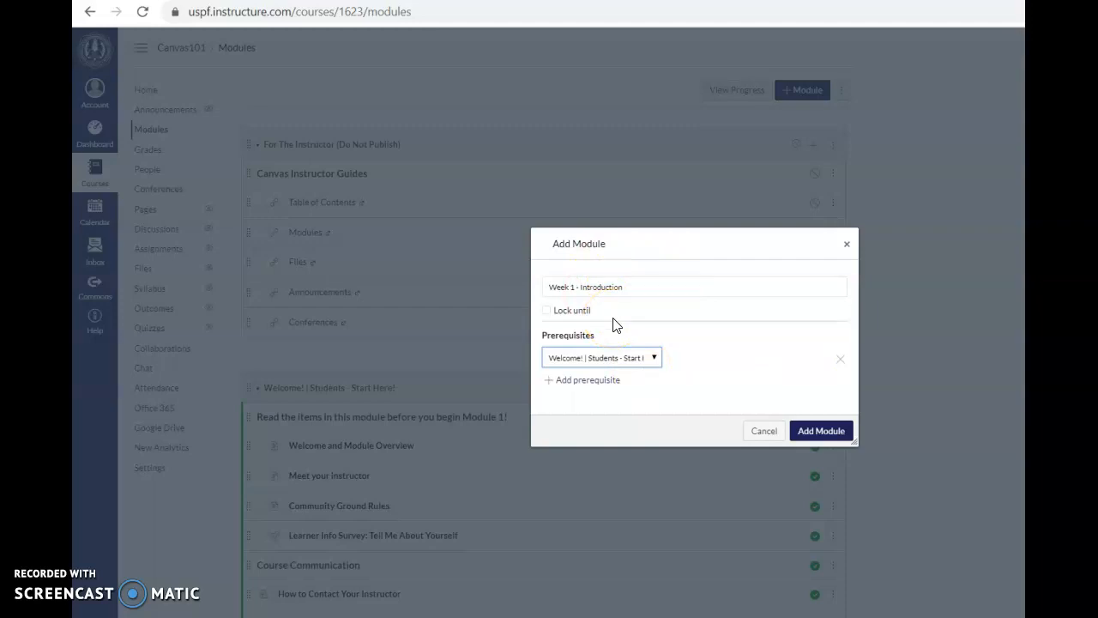
{"action": "left_click", "coordinate": [655, 358]}
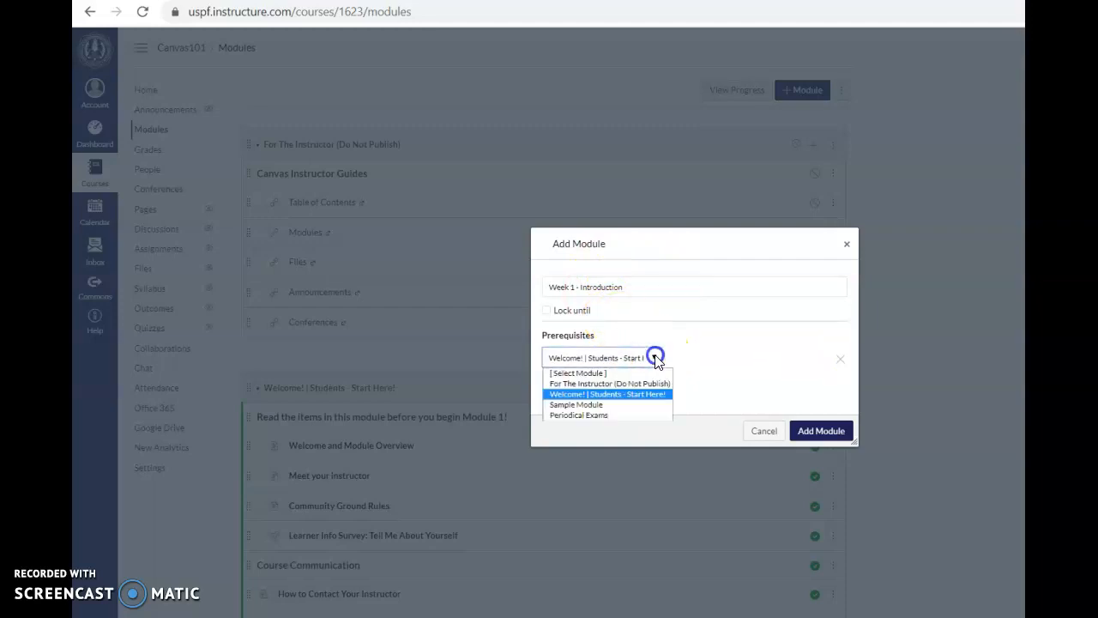
{"action": "left_click", "coordinate": [655, 358]}
{"action": "left_click", "coordinate": [654, 358]}
{"action": "left_click", "coordinate": [645, 375]}
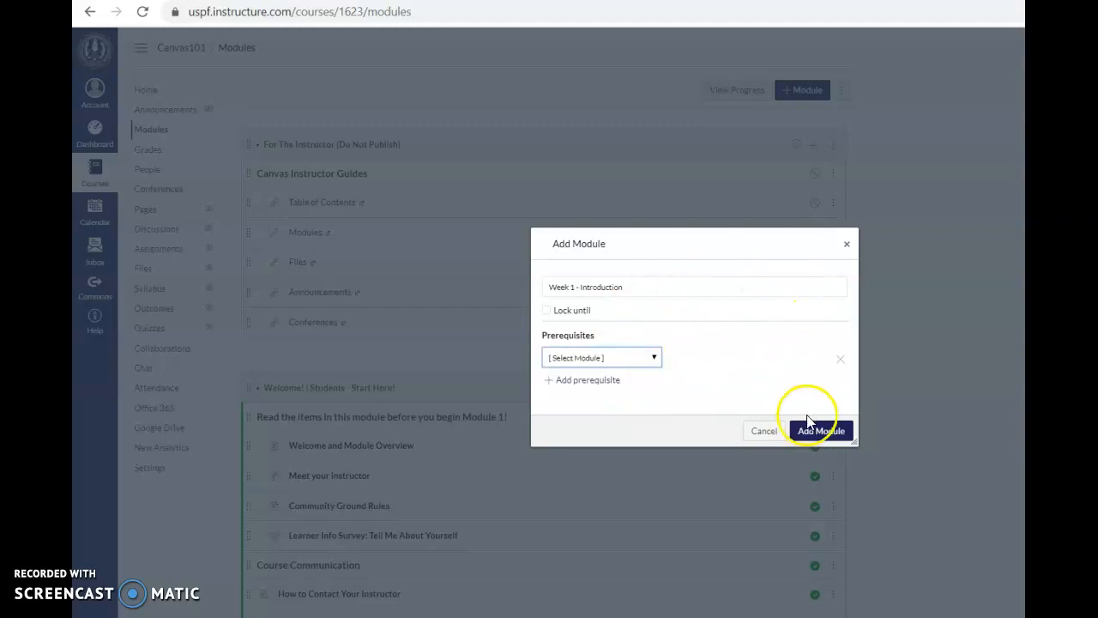
{"action": "left_click", "coordinate": [842, 360]}
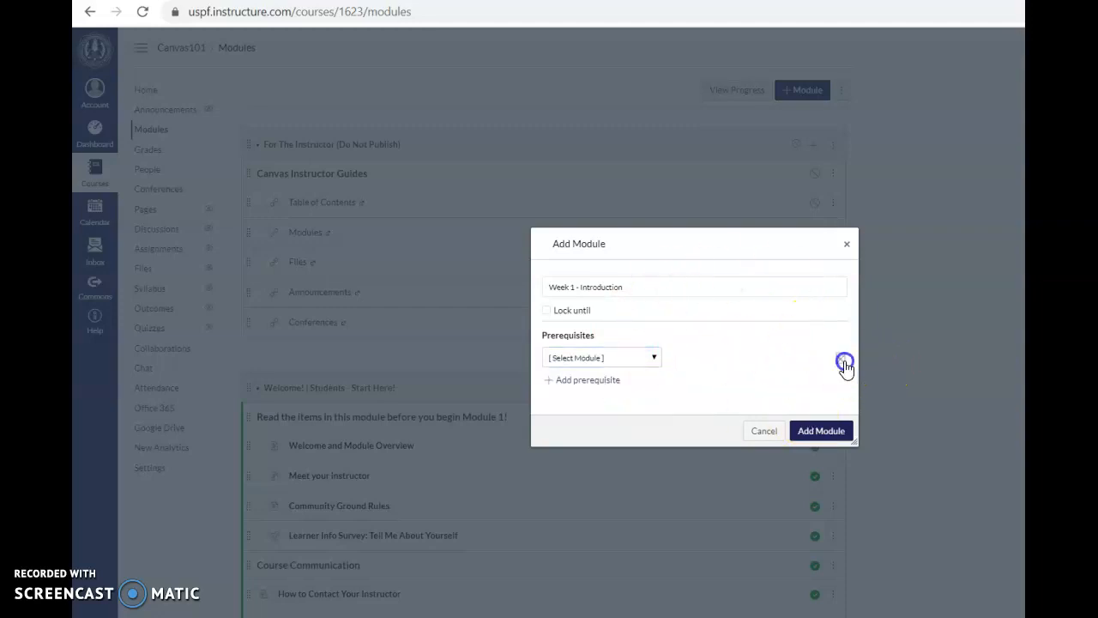
Step: Add the Week 1 - Introduction module to the course and move it above Periodical Exams
{"action": "left_click", "coordinate": [821, 431]}
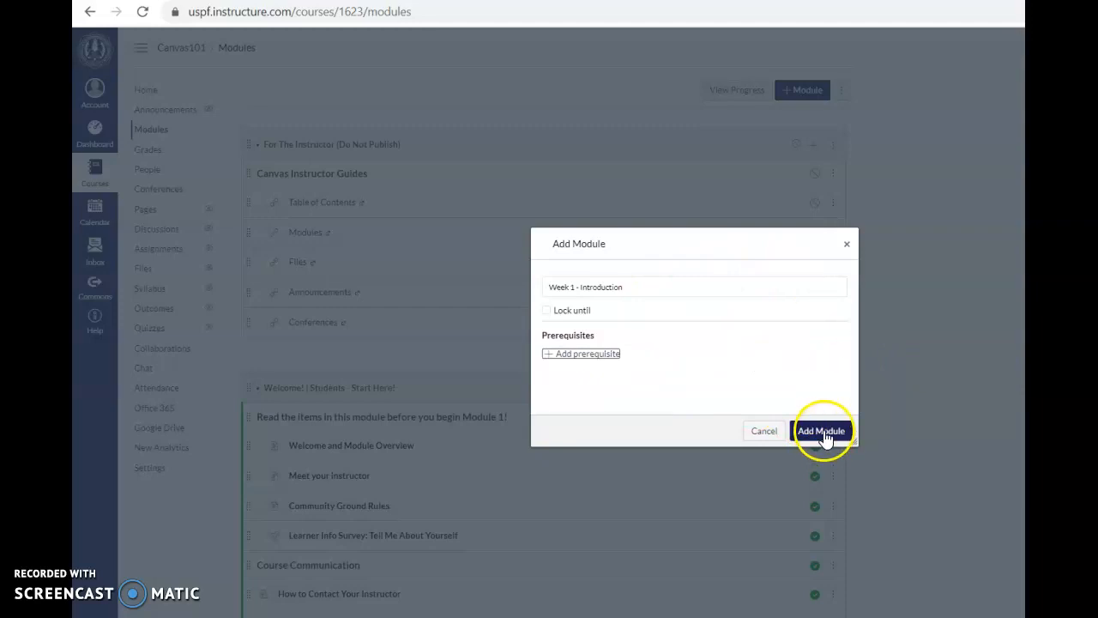
{"action": "scroll", "coordinate": [823, 472], "scroll_direction": "down", "scroll_amount": 6}
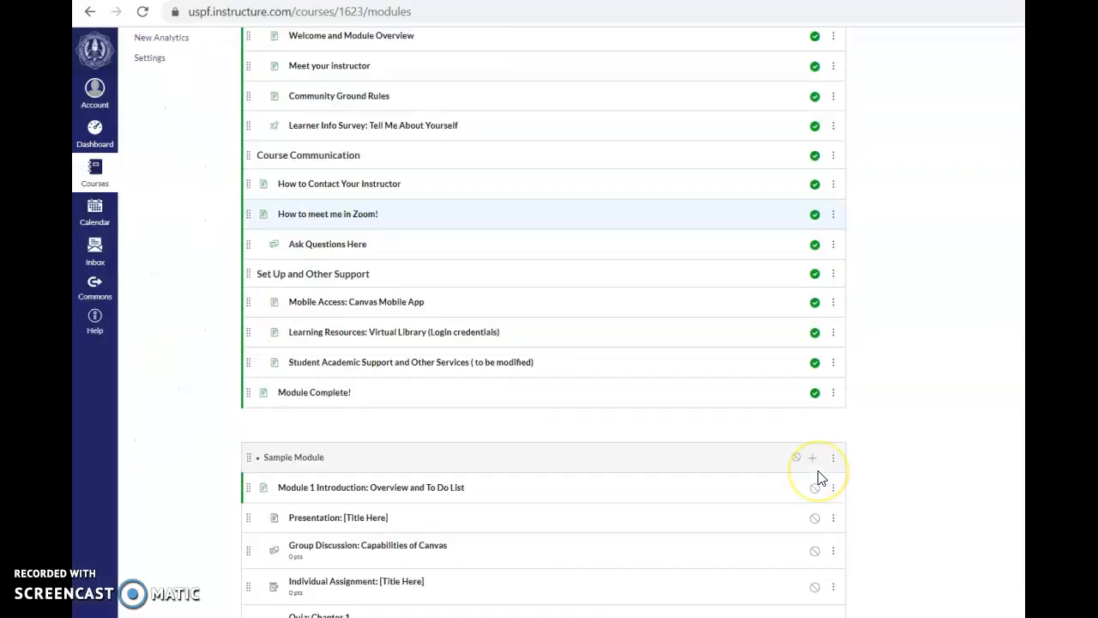
{"action": "scroll", "coordinate": [820, 476], "scroll_direction": "down", "scroll_amount": 1}
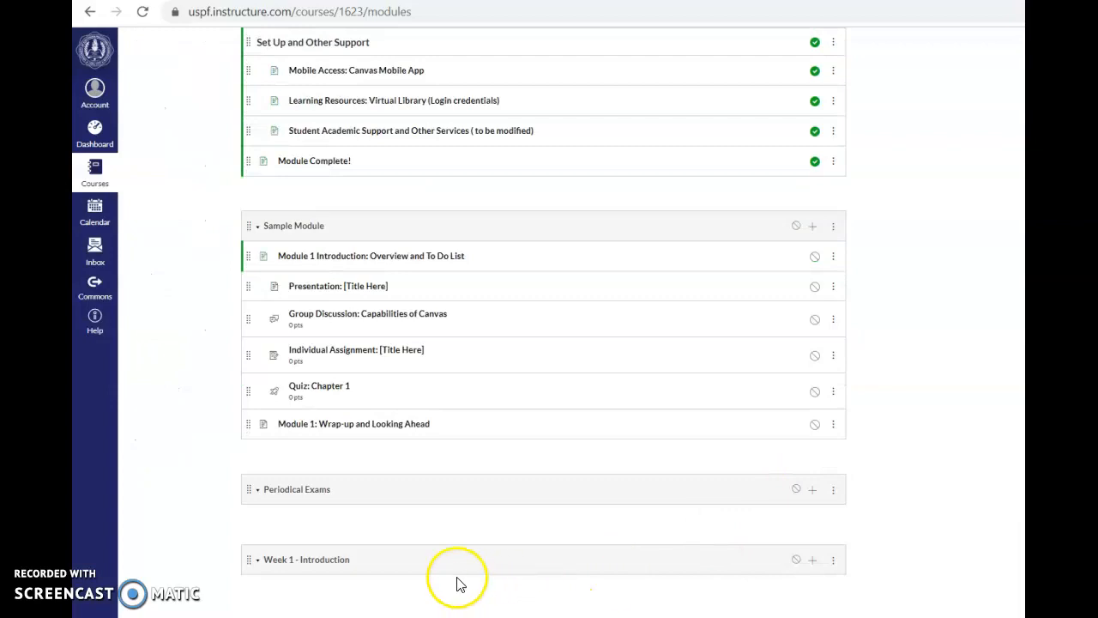
{"action": "left_click_drag", "start_coordinate": [247, 559], "coordinate": [259, 481]}
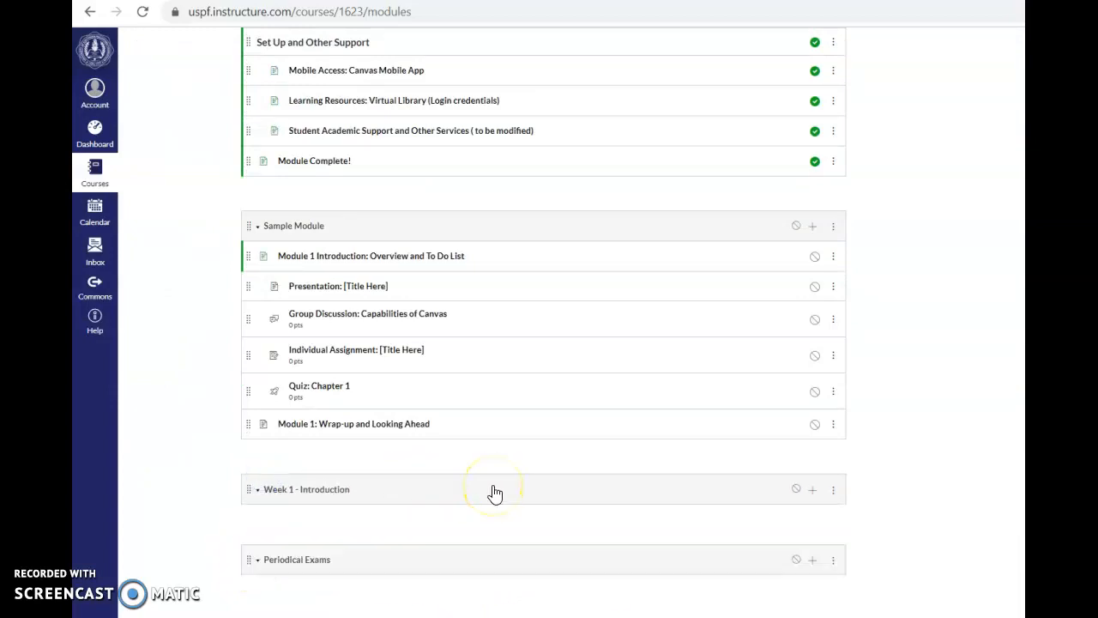
Step: Bring up the learning plan note, and add the existing page "Module 1 Introduction: Overview and To Do List" to the Week 1 - Introduction module
{"action": "key", "text": "alt+Tab"}
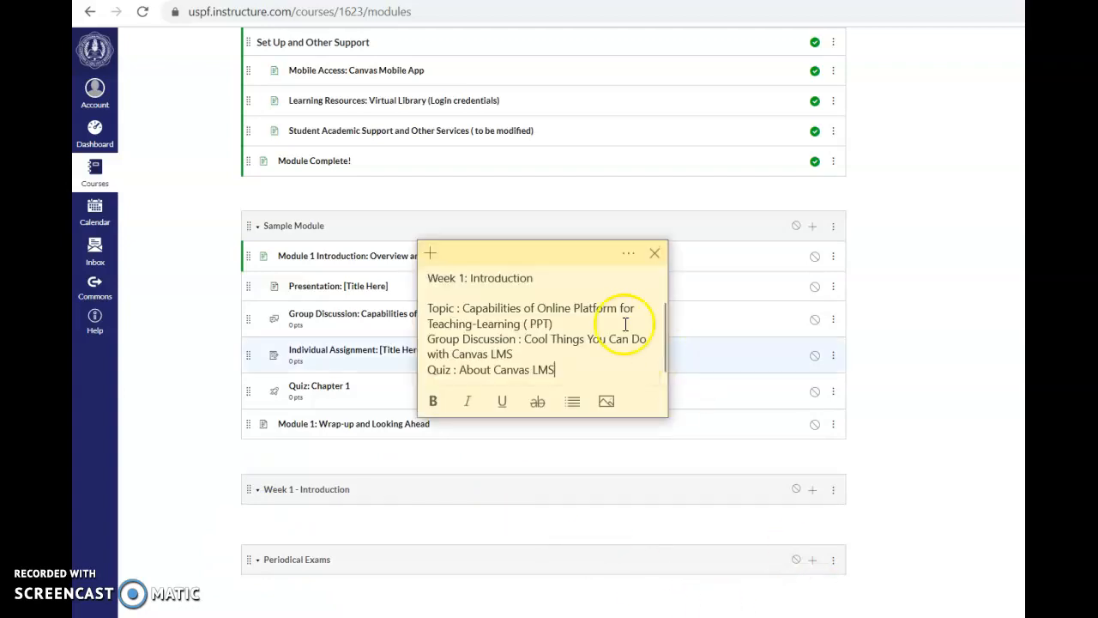
{"action": "left_click_drag", "start_coordinate": [518, 256], "coordinate": [641, 102]}
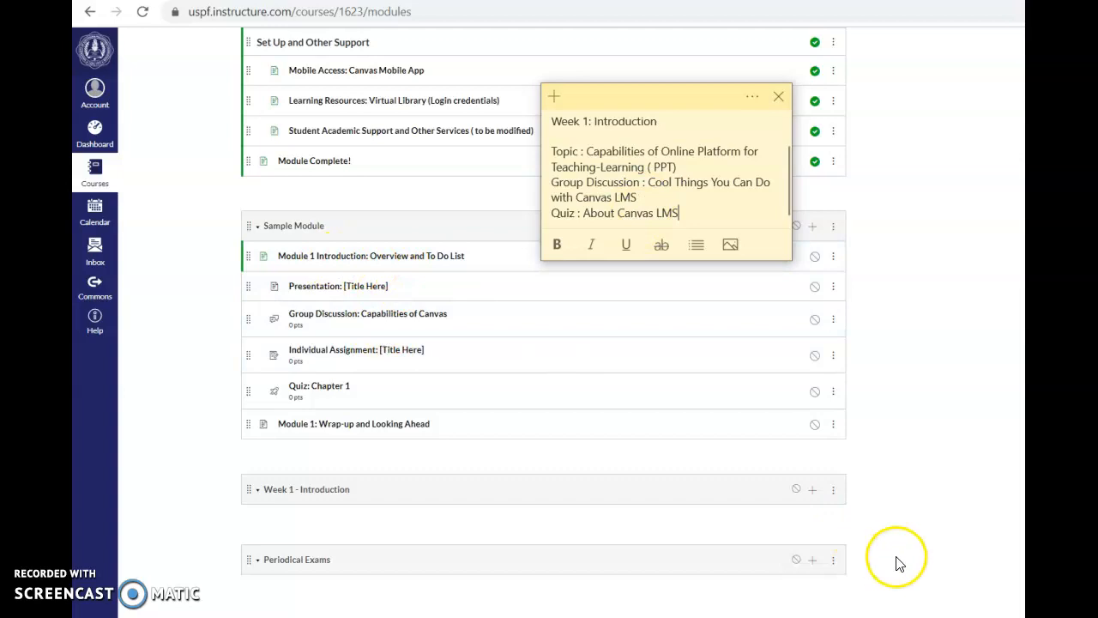
{"action": "left_click", "coordinate": [814, 491]}
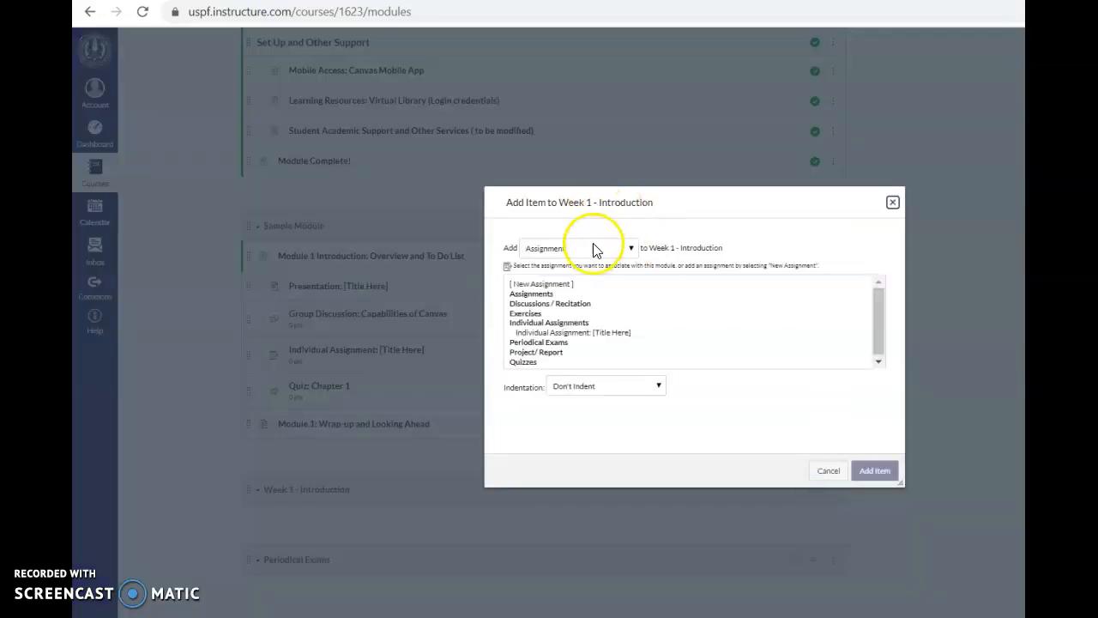
{"action": "left_click", "coordinate": [619, 249]}
{"action": "left_click", "coordinate": [594, 288]}
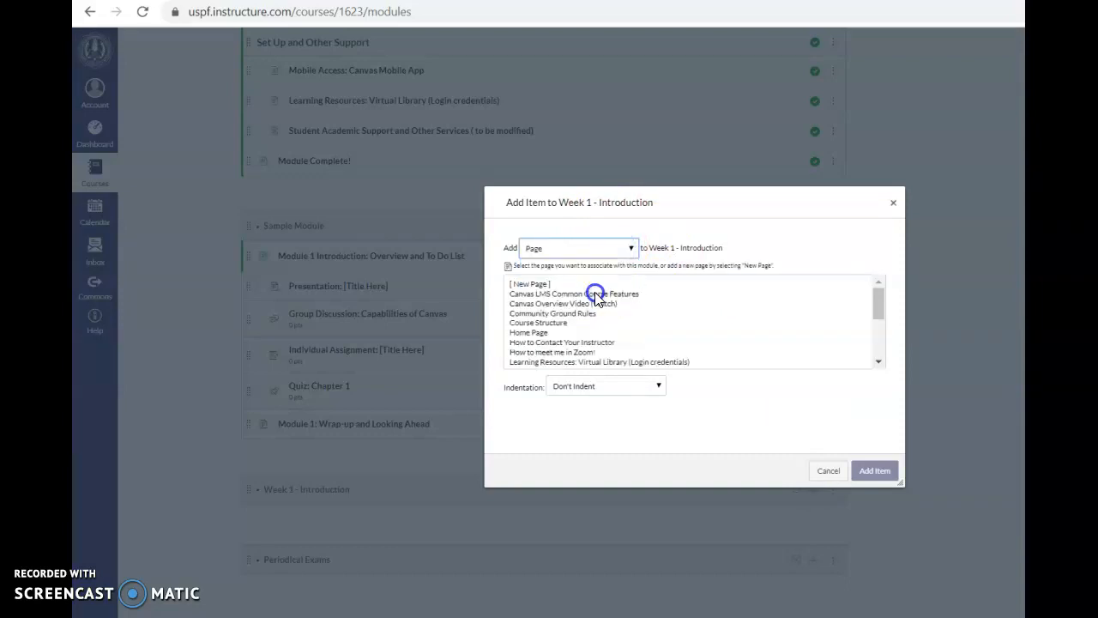
{"action": "left_click_drag", "start_coordinate": [878, 300], "coordinate": [878, 317]}
{"action": "left_click", "coordinate": [666, 344]}
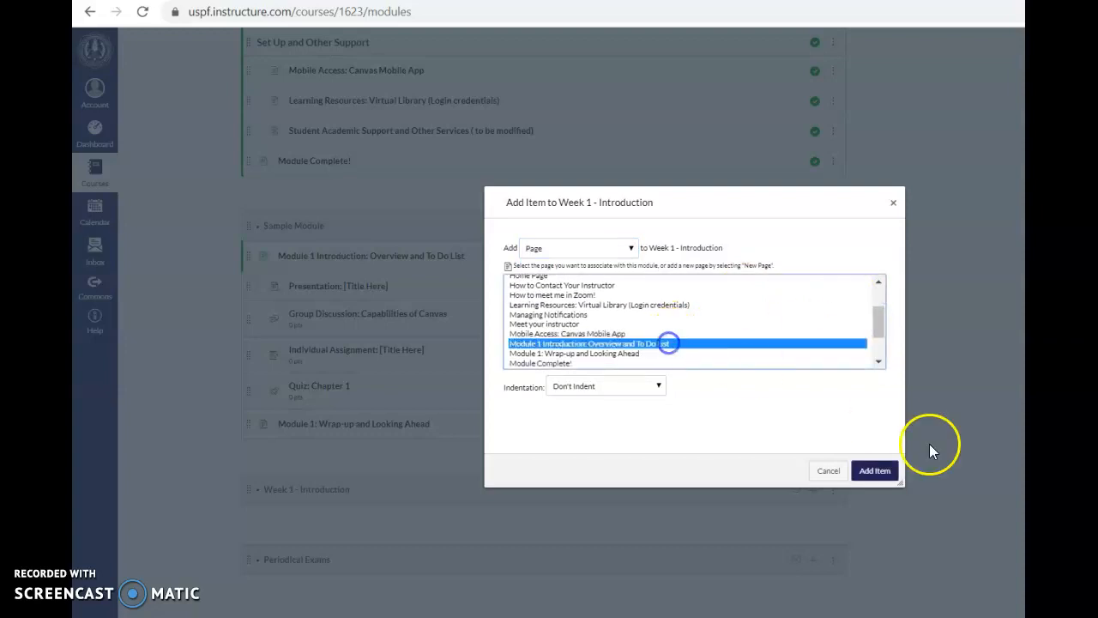
{"action": "left_click", "coordinate": [876, 471]}
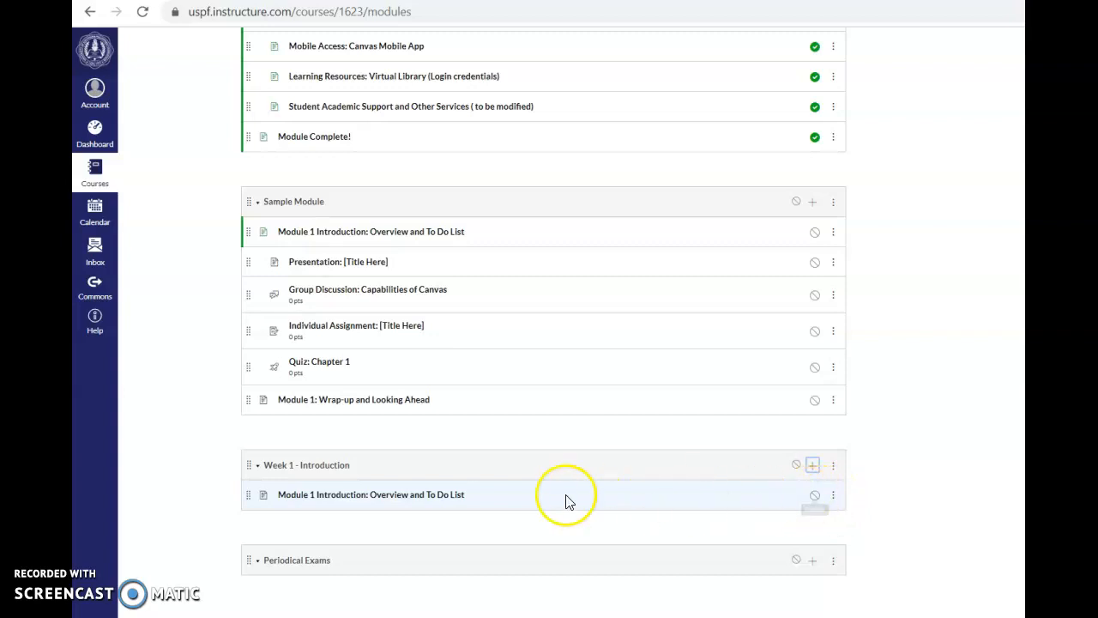
Step: Edit the Week 1 overview page's To Do List: relabel the first item "Review and Read:" and delete the "Read: View YouTube video" item
{"action": "left_click", "coordinate": [384, 495]}
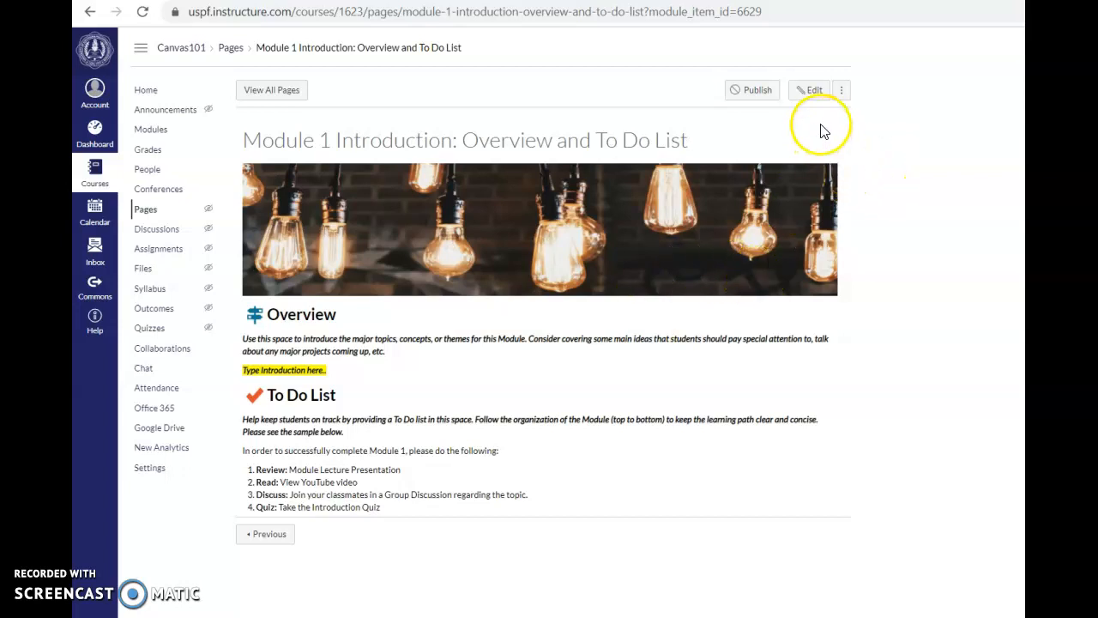
{"action": "left_click", "coordinate": [809, 90]}
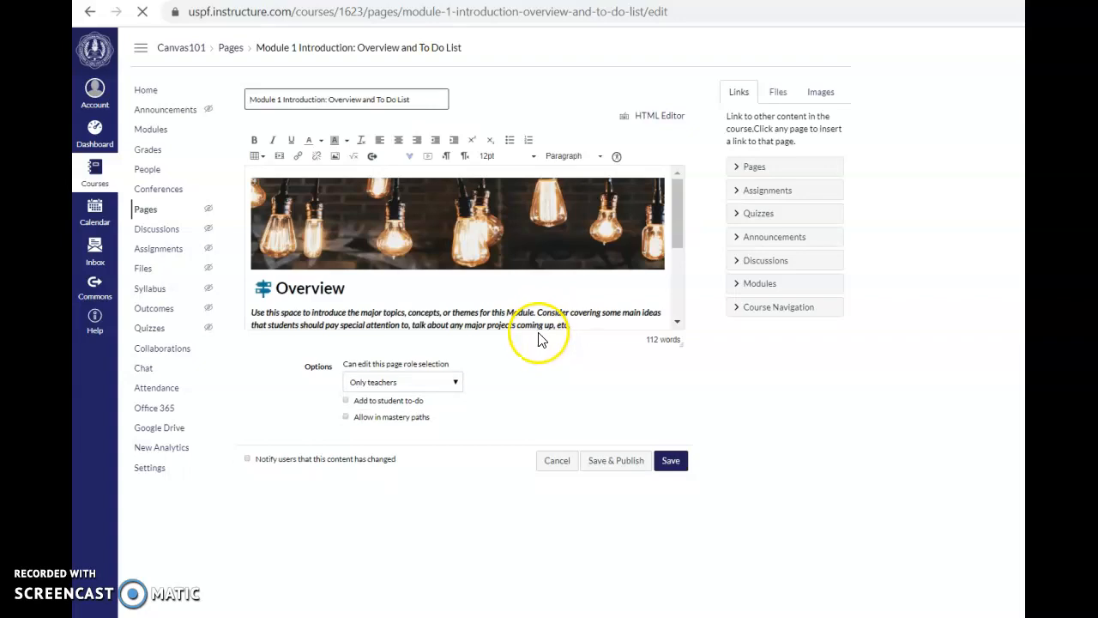
{"action": "left_click_drag", "start_coordinate": [675, 228], "coordinate": [672, 307]}
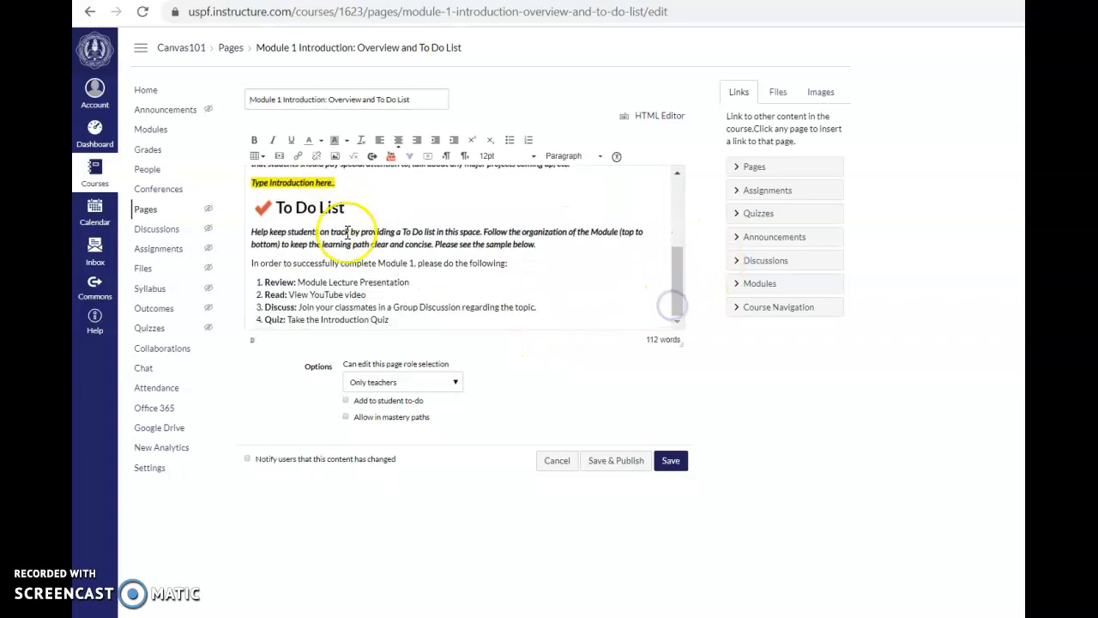
{"action": "left_click", "coordinate": [364, 284]}
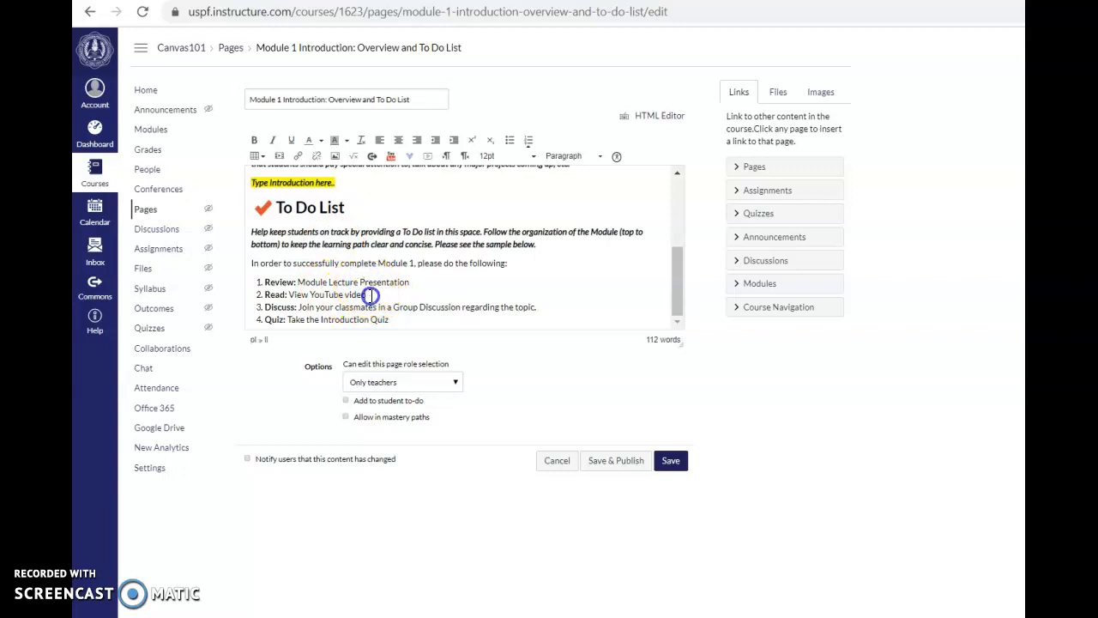
{"action": "left_click_drag", "start_coordinate": [370, 294], "coordinate": [266, 293]}
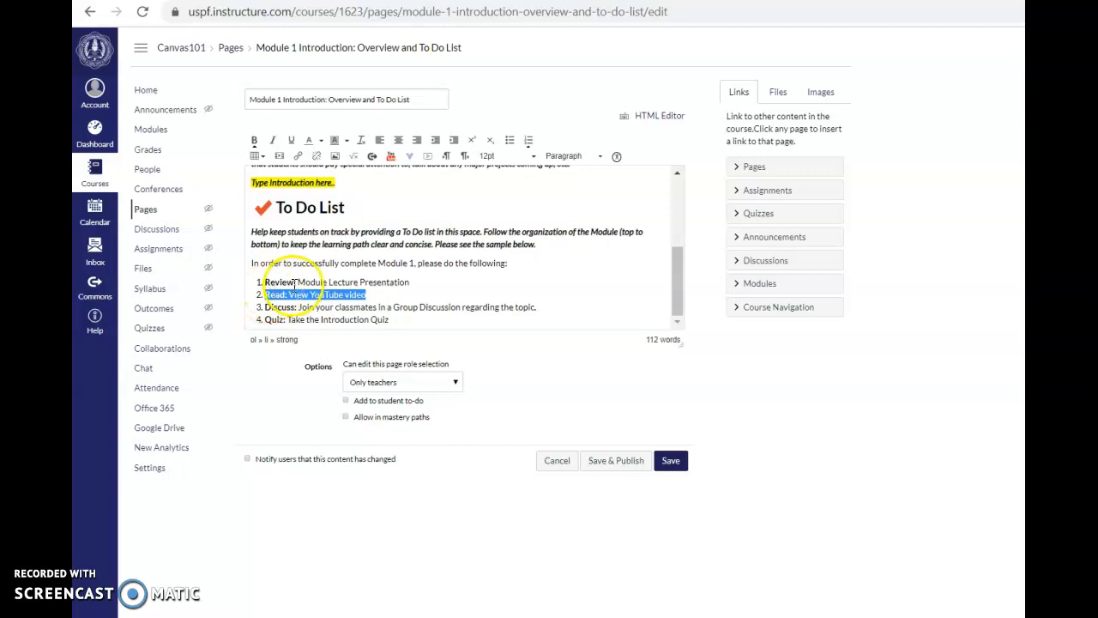
{"action": "left_click", "coordinate": [298, 283]}
{"action": "type", "text": "and Read"}
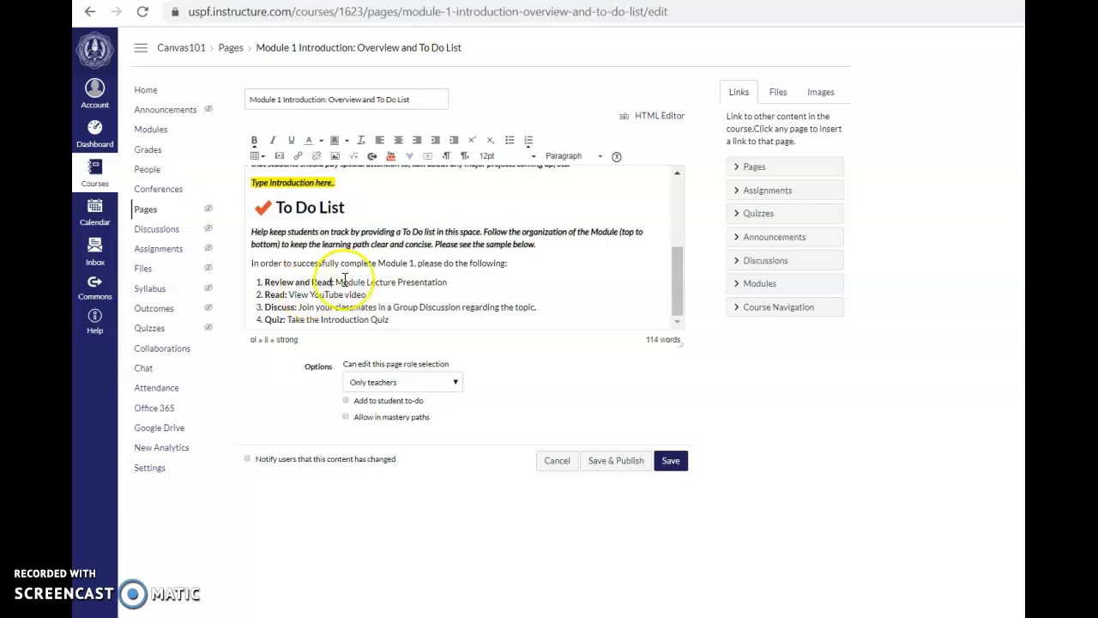
{"action": "left_click", "coordinate": [376, 295]}
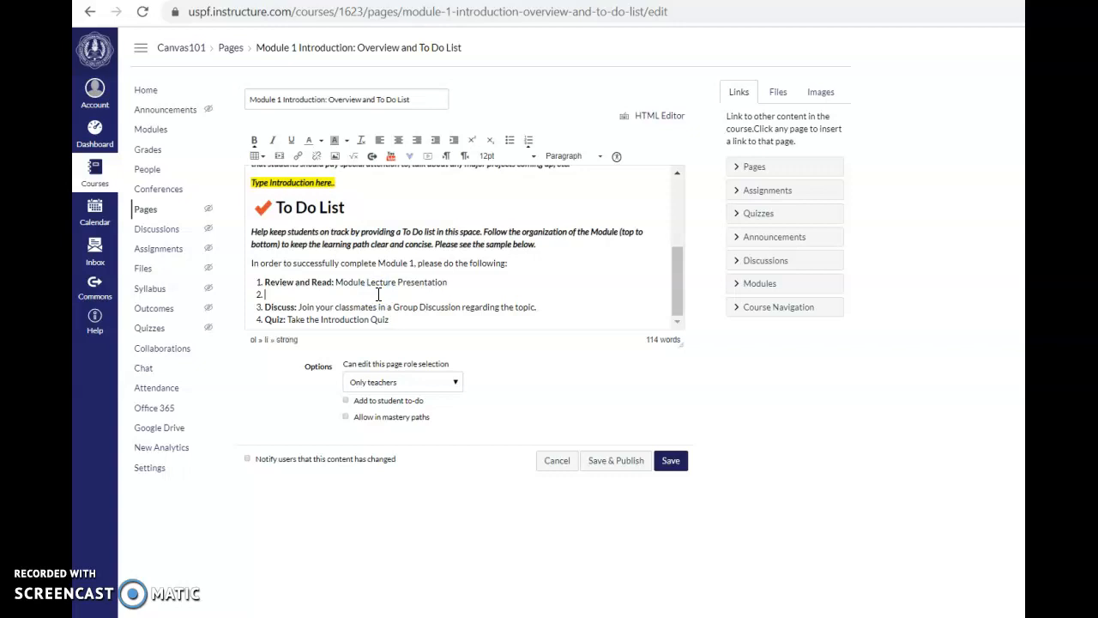
{"action": "key", "text": "BackSpace"}
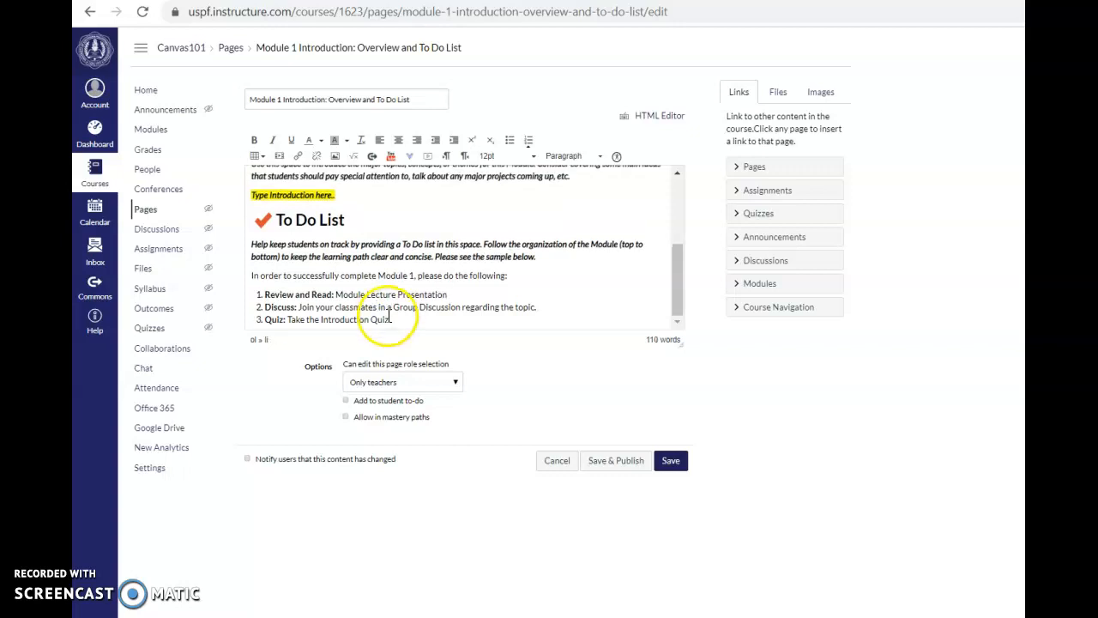
Step: Shorten the quiz item in the To Do List to "Take the Quiz" and save the page
{"action": "left_click", "coordinate": [417, 316]}
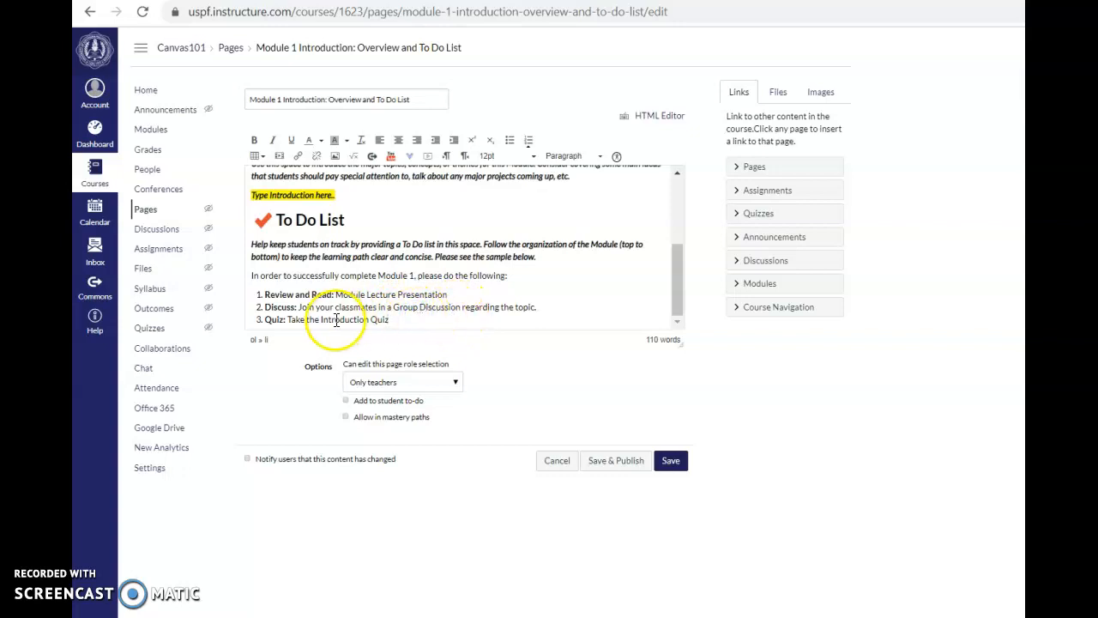
{"action": "left_click", "coordinate": [373, 321]}
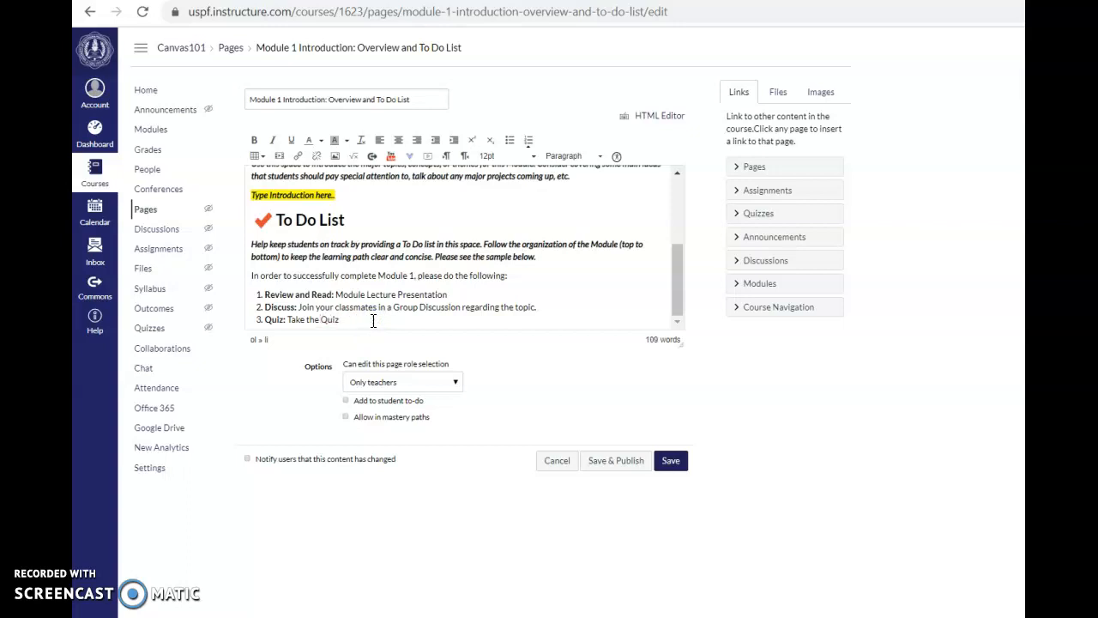
{"action": "left_click", "coordinate": [453, 340]}
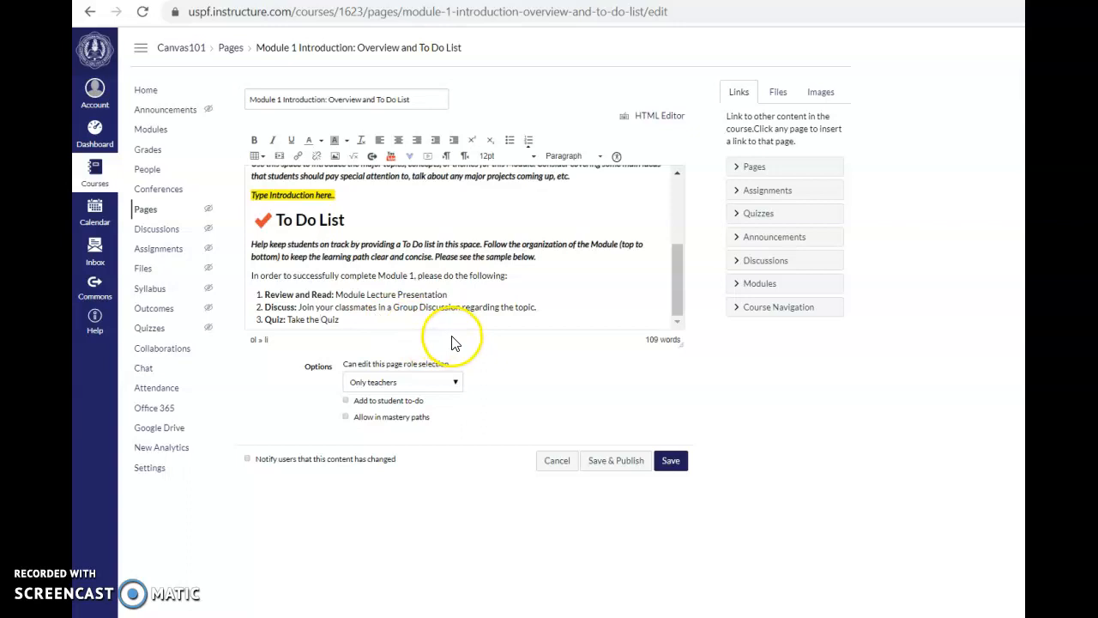
{"action": "left_click", "coordinate": [669, 463]}
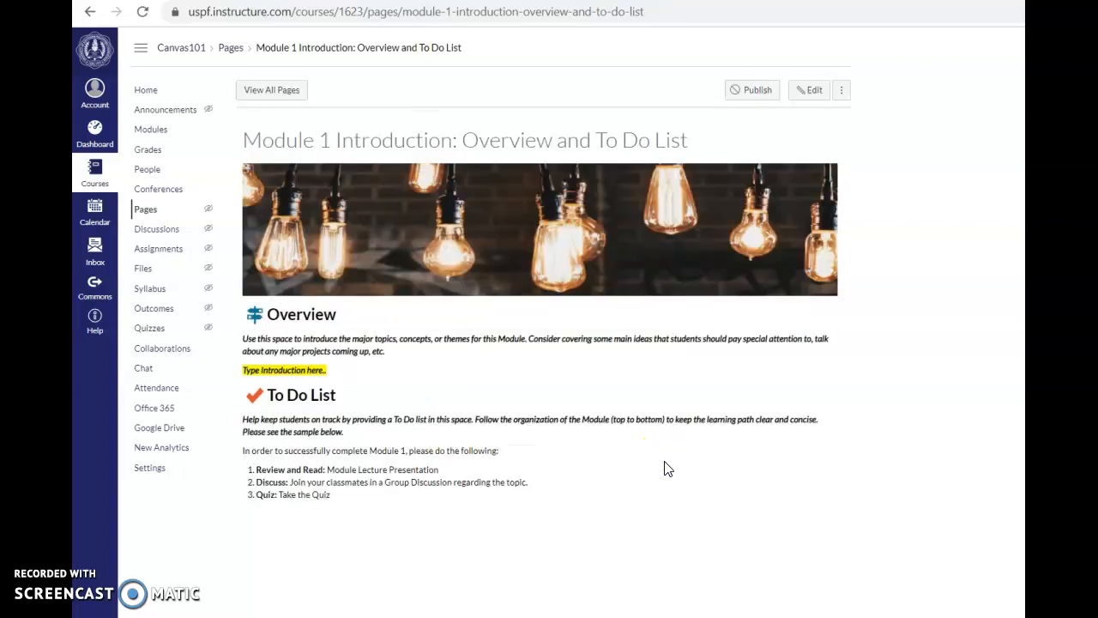
Step: Add the file "Capabilities of Online Platforms for Teaching-Learning.ppt" to the Week 1 - Introduction module without indentation
{"action": "left_click", "coordinate": [151, 129]}
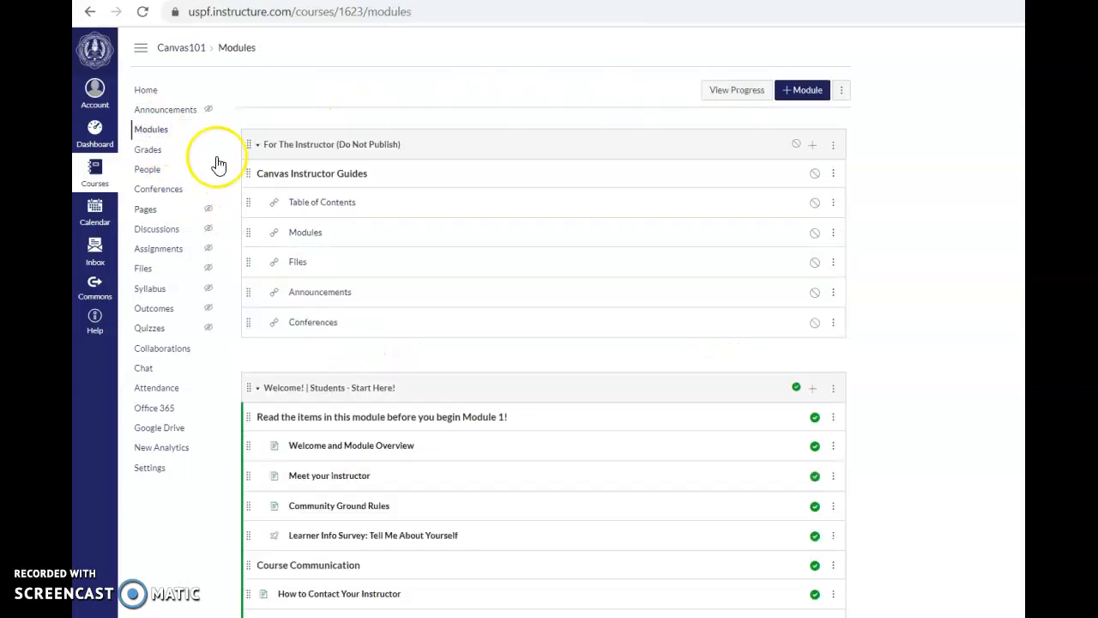
{"action": "scroll", "coordinate": [729, 386], "scroll_direction": "down", "scroll_amount": 10}
{"action": "scroll", "coordinate": [734, 390], "scroll_direction": "down", "scroll_amount": 1}
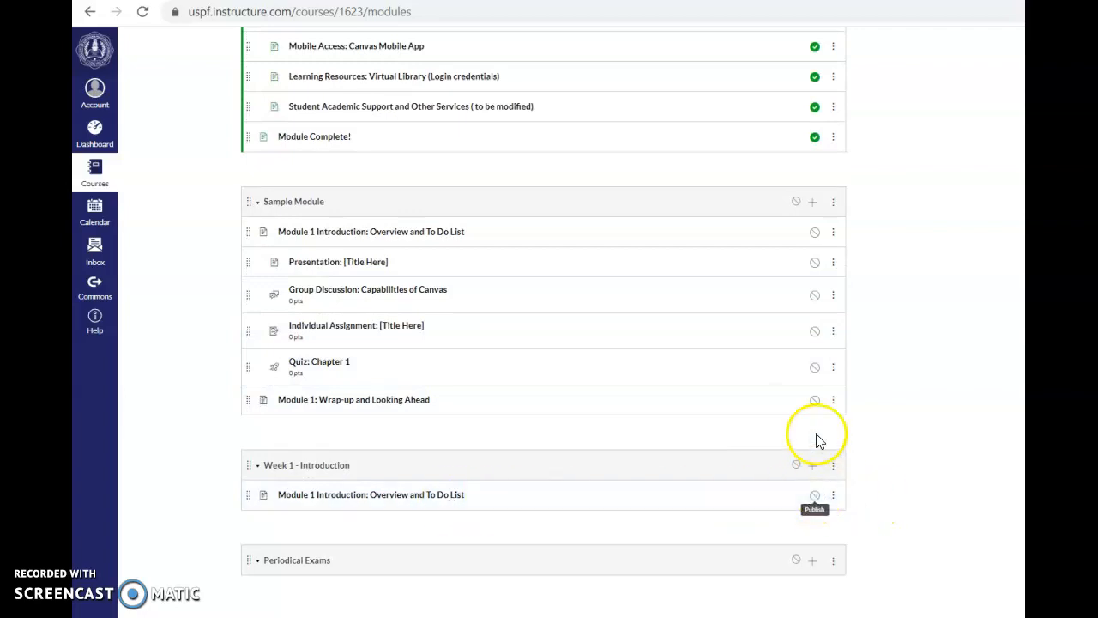
{"action": "left_click", "coordinate": [813, 466]}
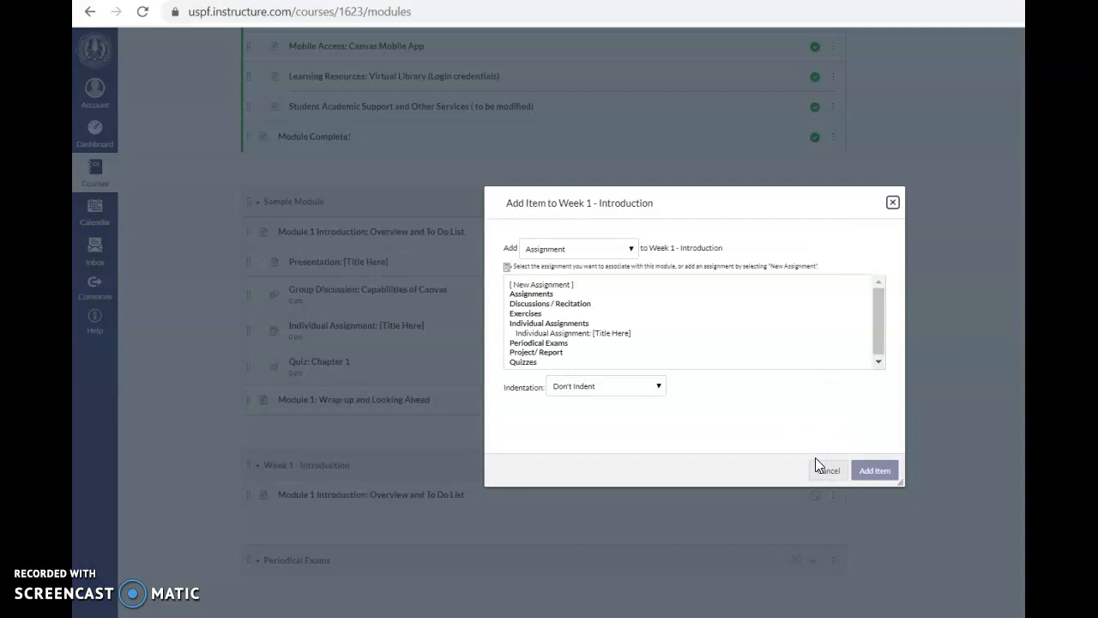
{"action": "left_click", "coordinate": [610, 249]}
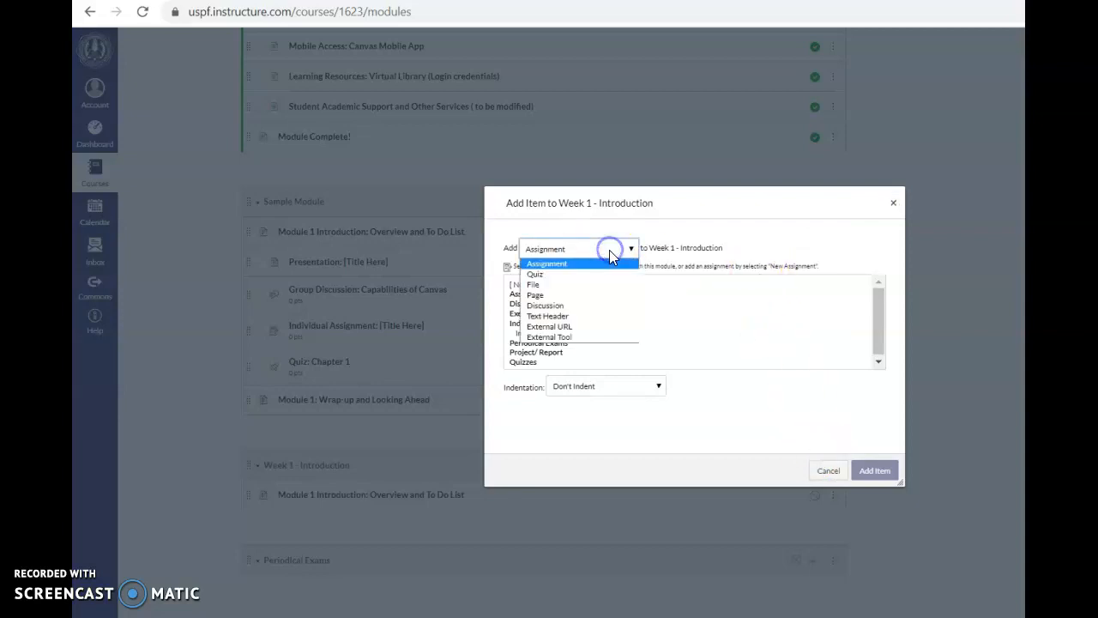
{"action": "left_click", "coordinate": [601, 286]}
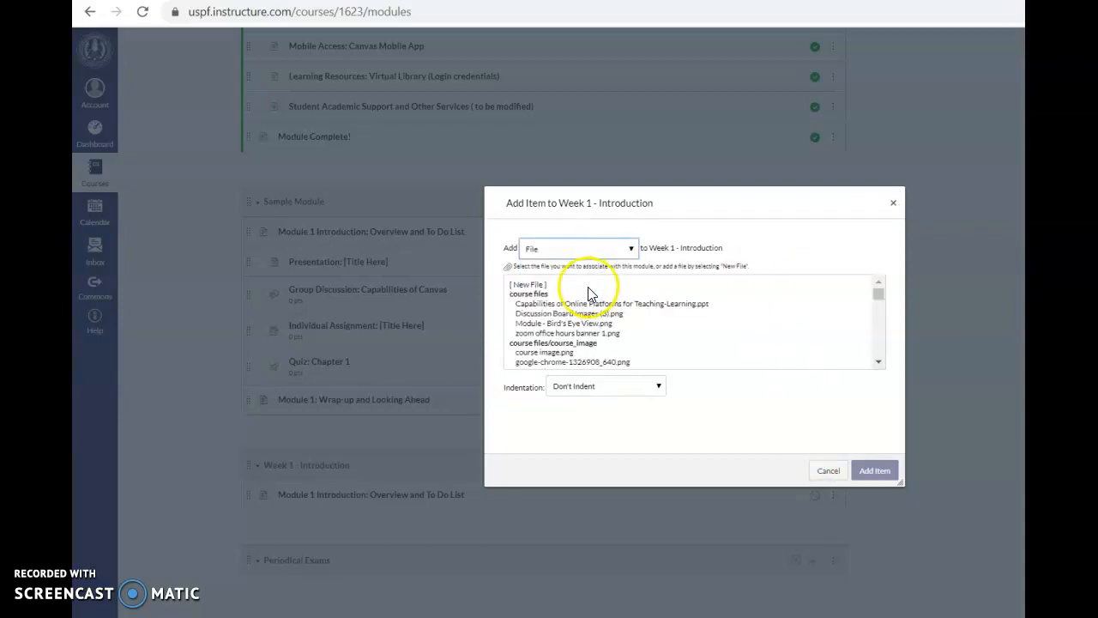
{"action": "left_click", "coordinate": [526, 286]}
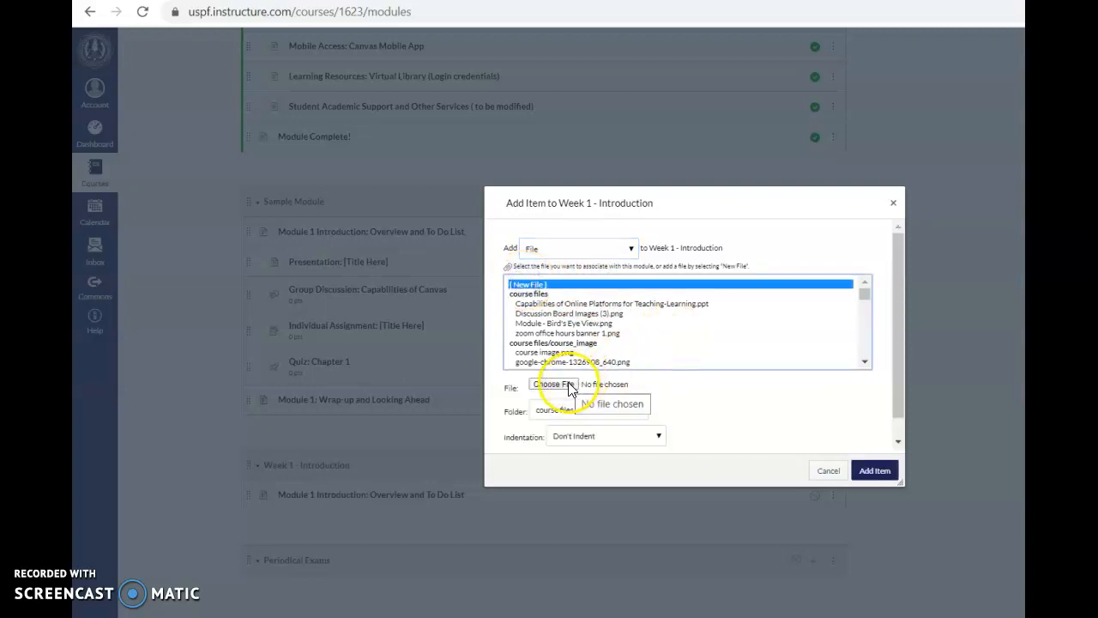
{"action": "left_click", "coordinate": [549, 384]}
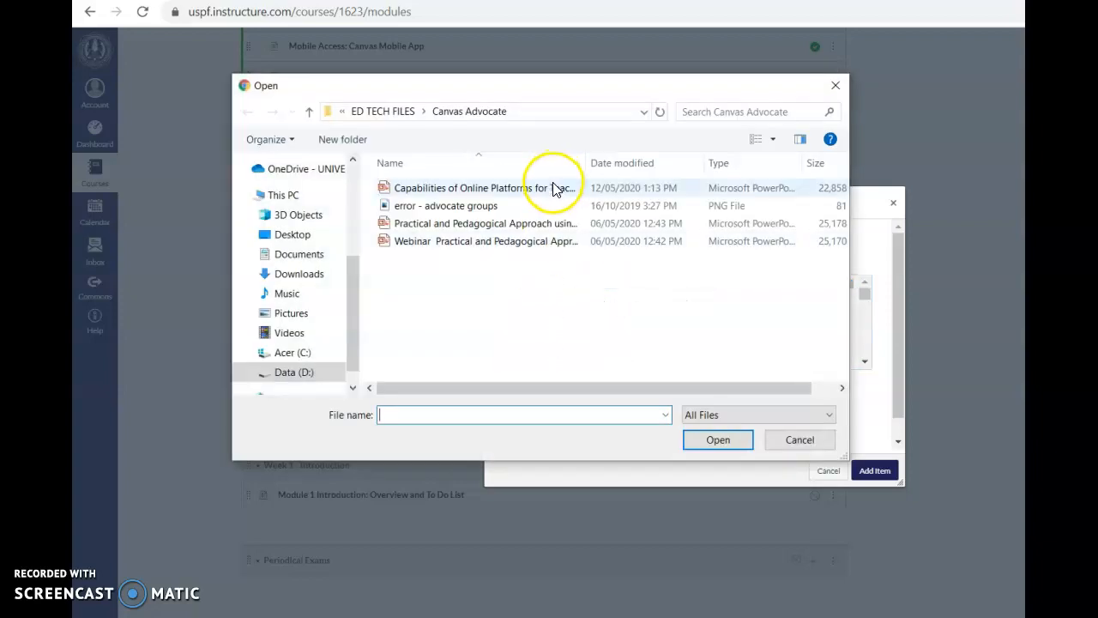
{"action": "left_click", "coordinate": [553, 189]}
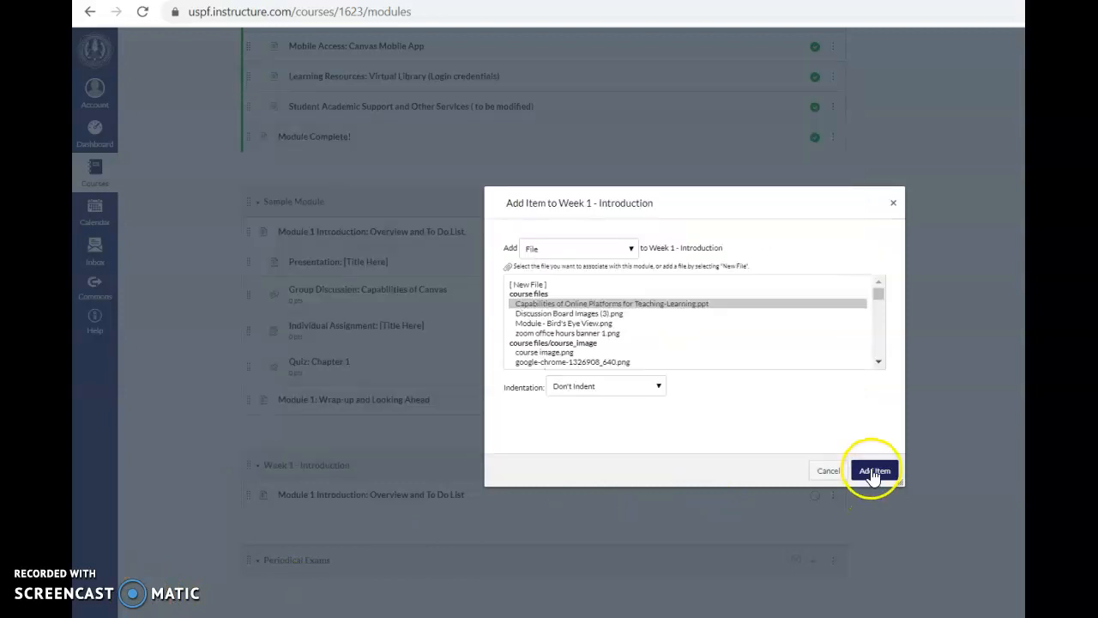
{"action": "left_click", "coordinate": [872, 472]}
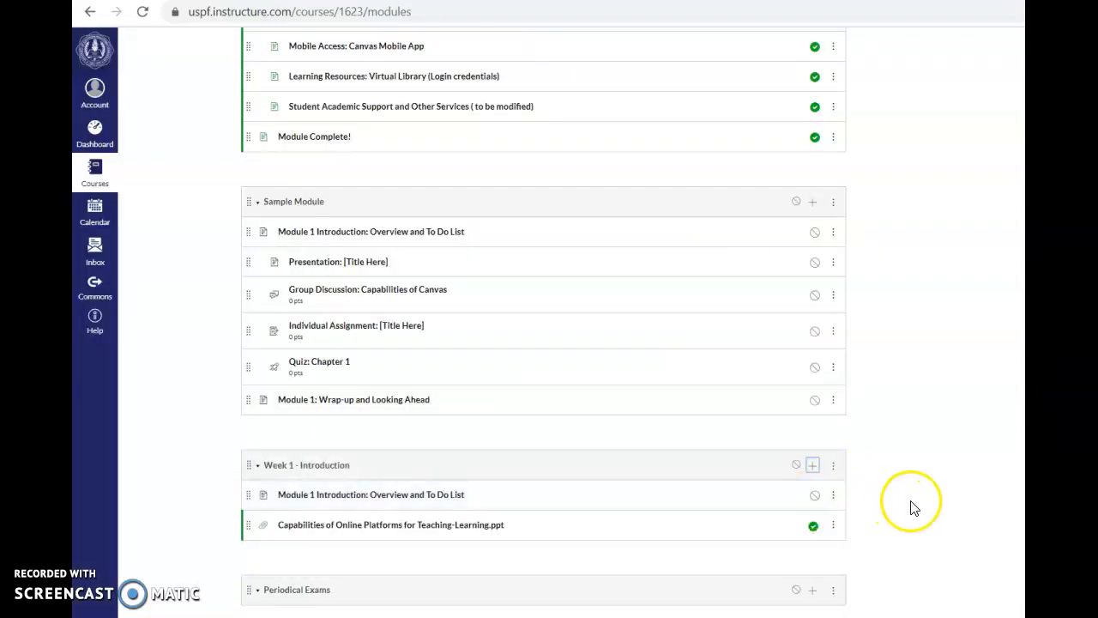
Step: Check the learning plan note, and add the existing discussion "Group Discussion: Capabilities of Canvas" to the Week 1 - Introduction module
{"action": "scroll", "coordinate": [909, 507], "scroll_direction": "down", "scroll_amount": 1}
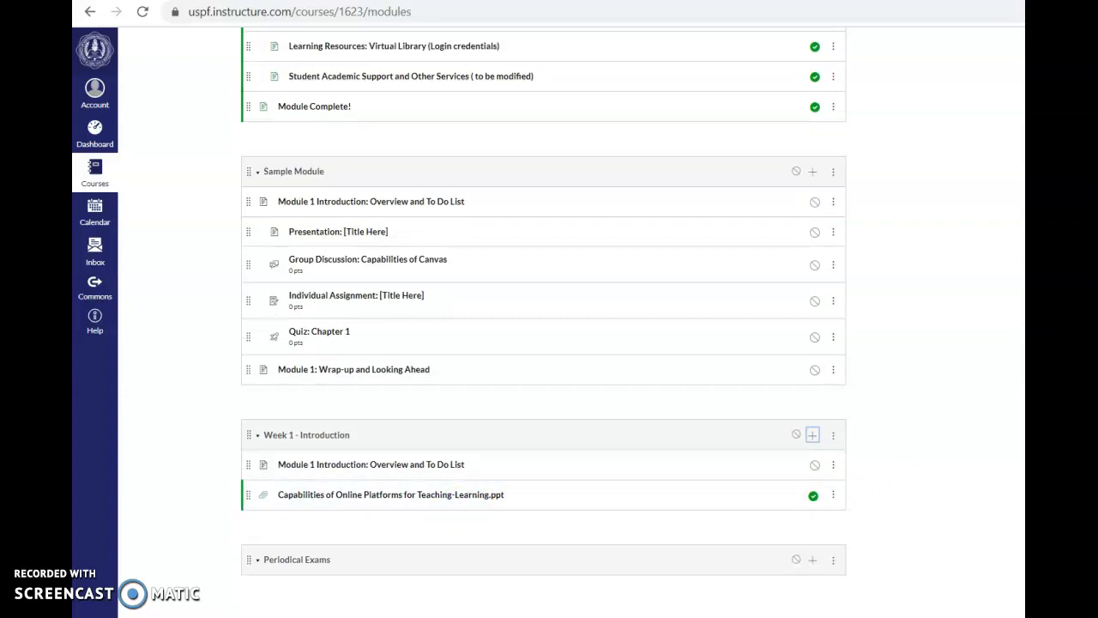
{"action": "key", "text": "alt+Tab"}
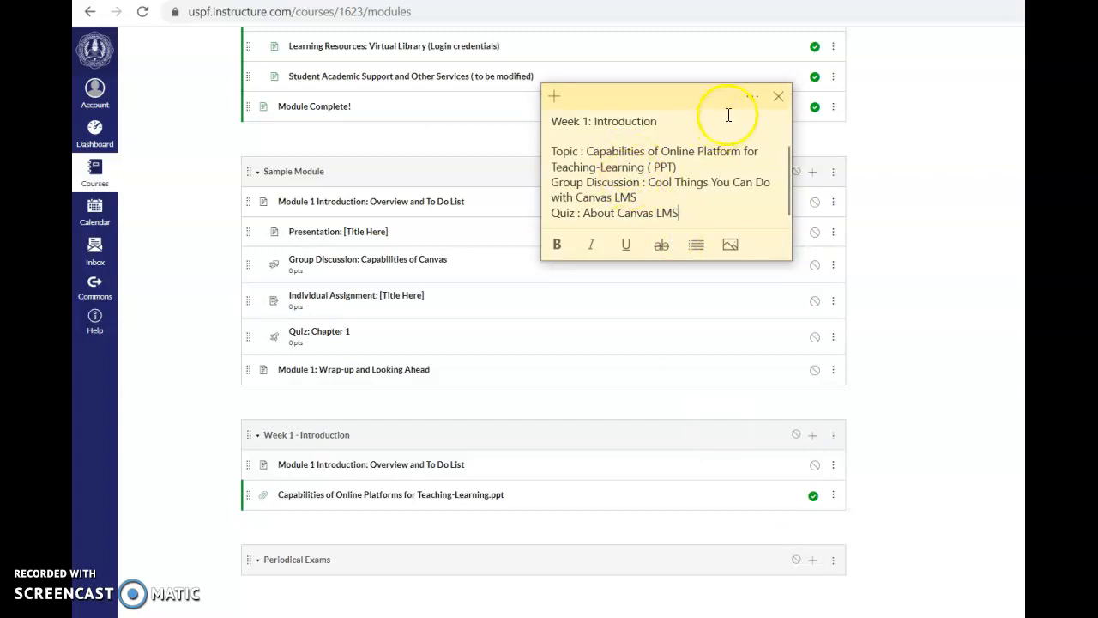
{"action": "left_click", "coordinate": [914, 152]}
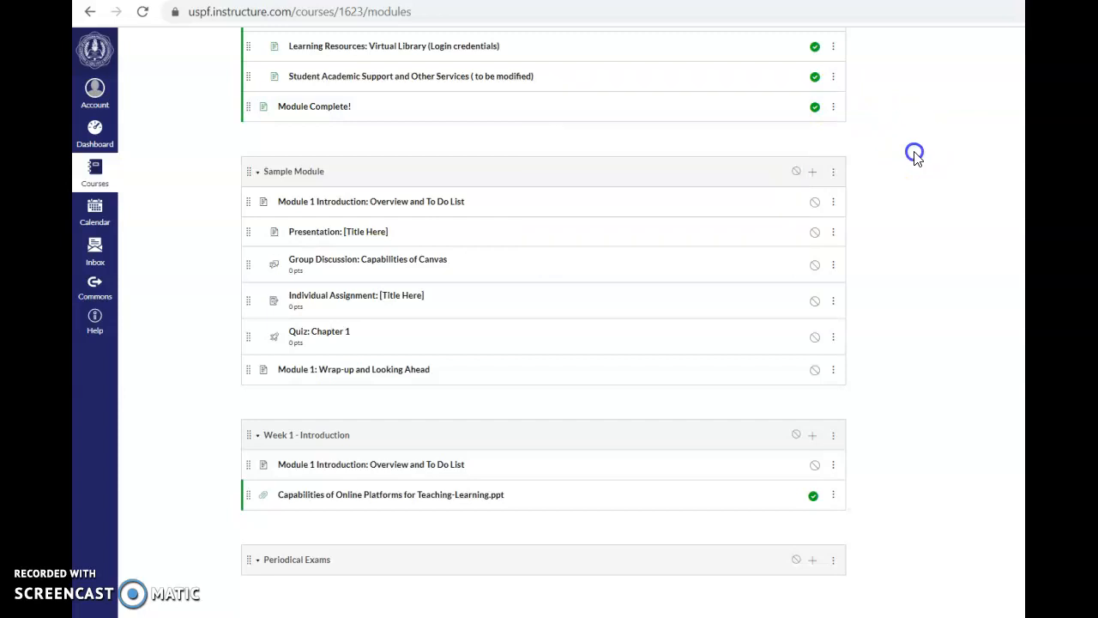
{"action": "left_click", "coordinate": [812, 435]}
{"action": "left_click", "coordinate": [631, 249]}
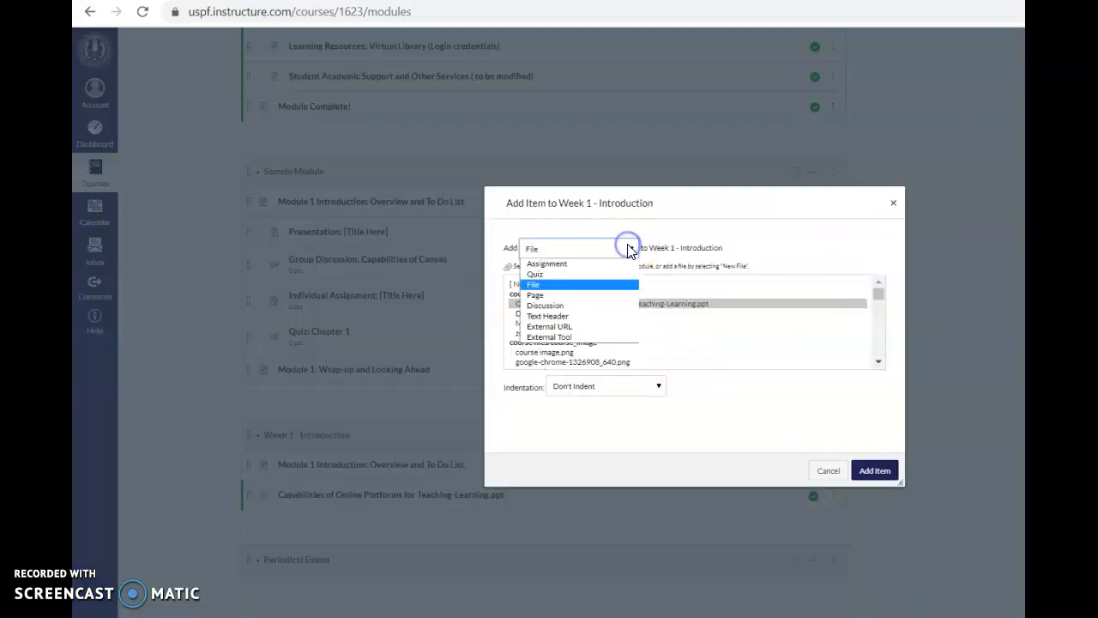
{"action": "left_click", "coordinate": [605, 306]}
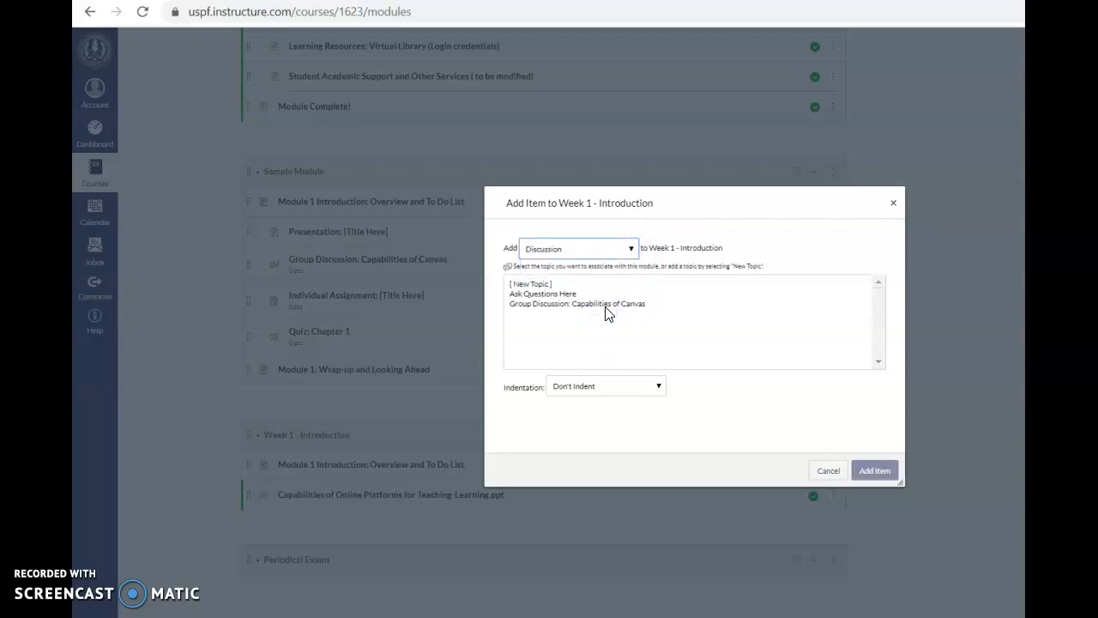
{"action": "left_click", "coordinate": [597, 306]}
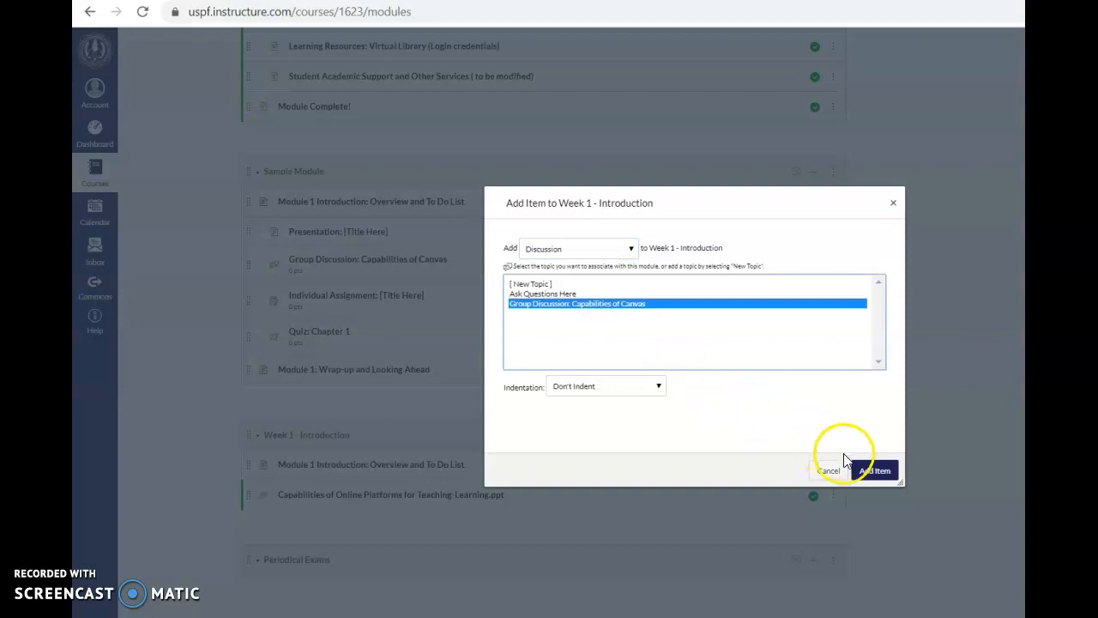
{"action": "left_click", "coordinate": [860, 470]}
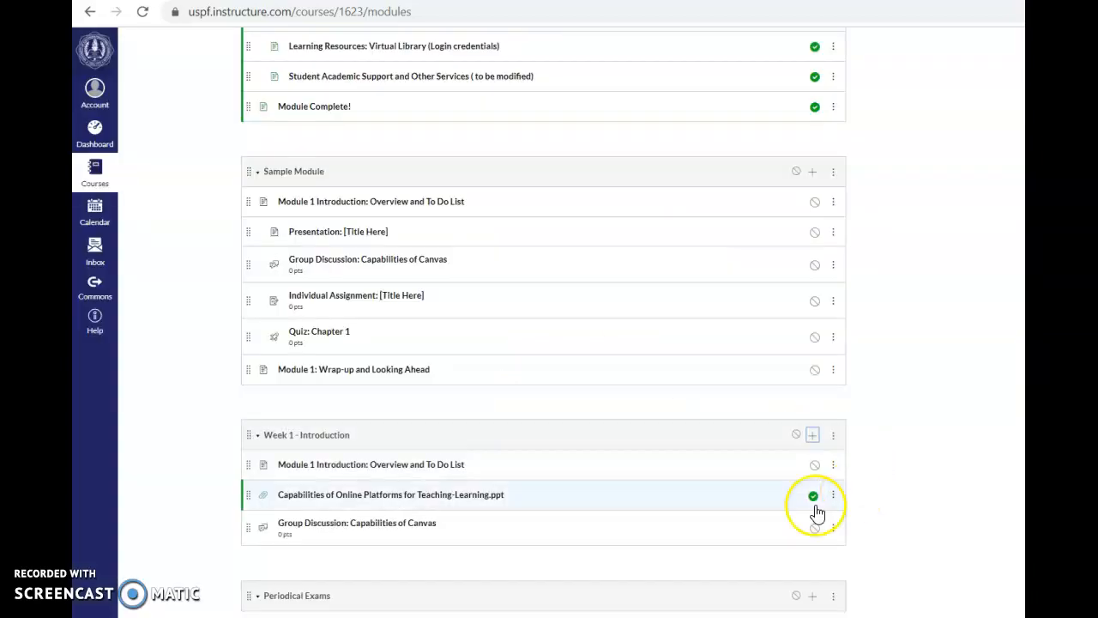
Step: Edit the Week 1 group discussion and delete the instructor hint about providing specific guidelines under the Guidelines heading
{"action": "left_click", "coordinate": [378, 527]}
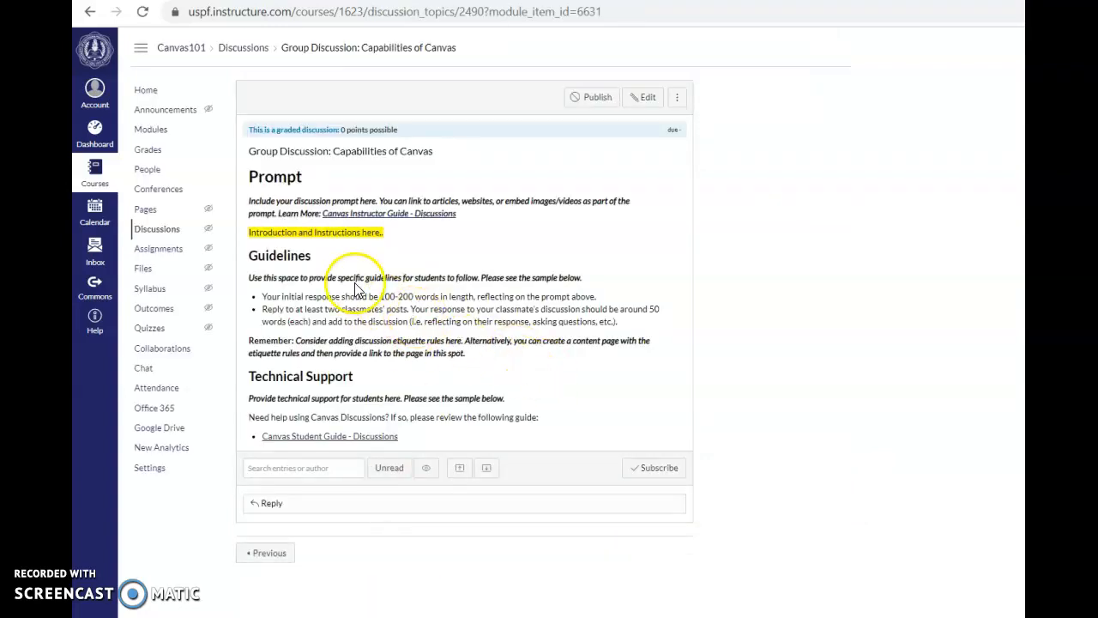
{"action": "left_click", "coordinate": [644, 102]}
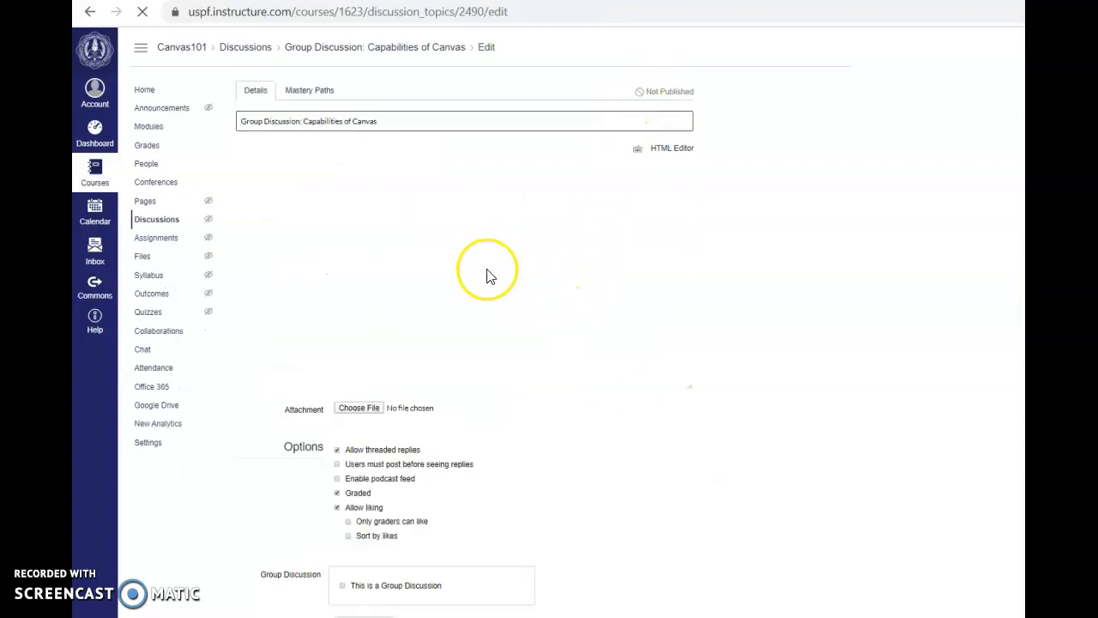
{"action": "scroll", "coordinate": [455, 309], "scroll_direction": "down", "scroll_amount": 2}
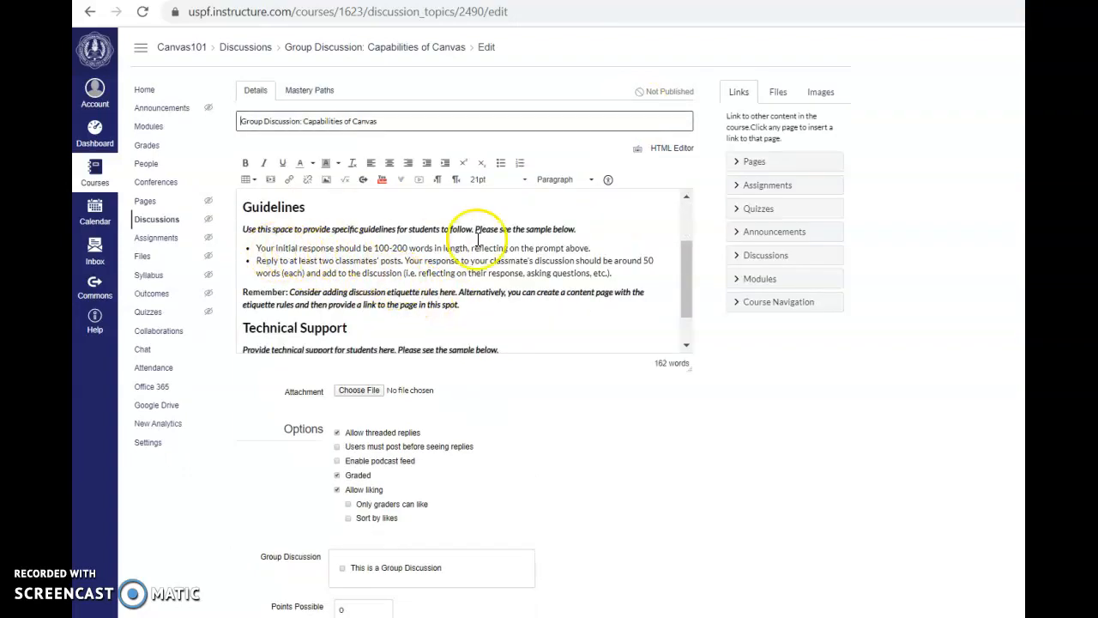
{"action": "left_click_drag", "start_coordinate": [589, 226], "coordinate": [244, 229]}
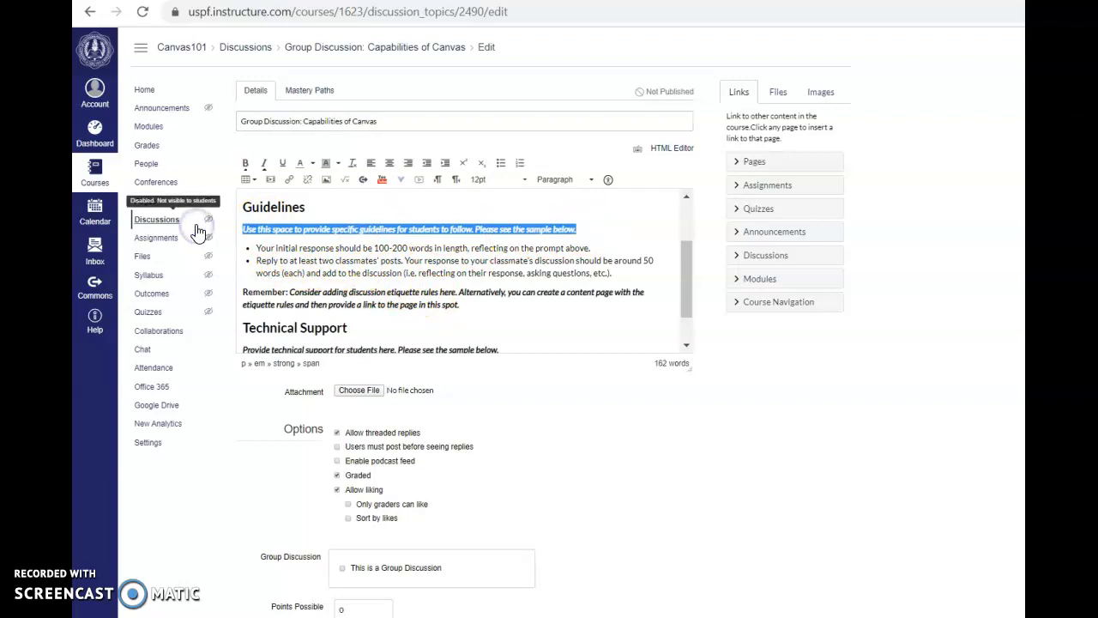
{"action": "key", "text": "BackSpace"}
{"action": "key", "text": "BackSpace"}
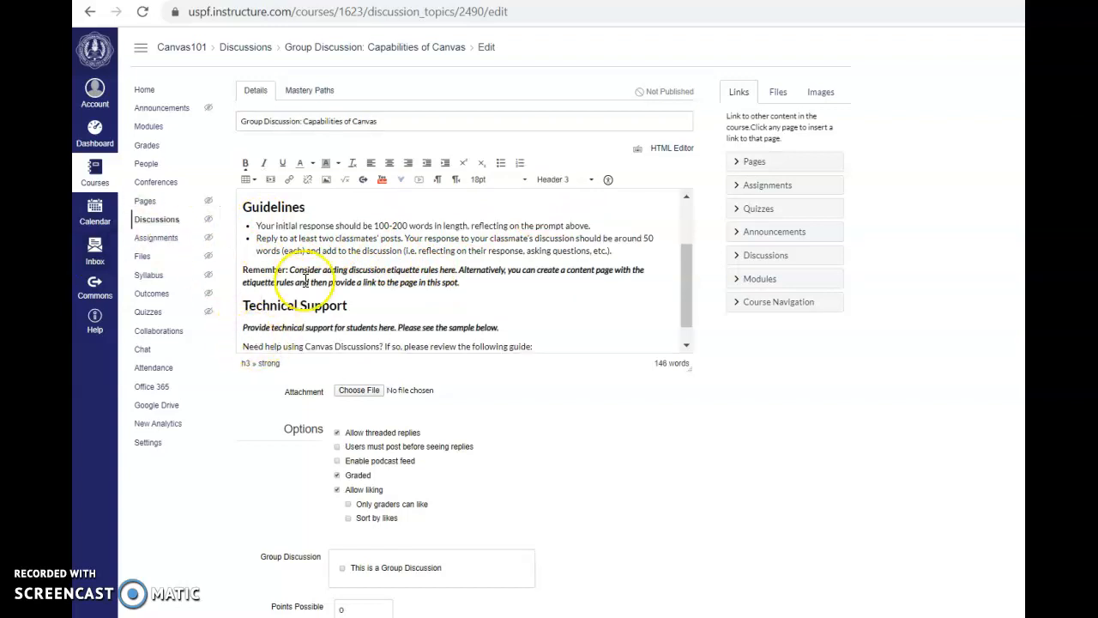
{"action": "left_click", "coordinate": [461, 283]}
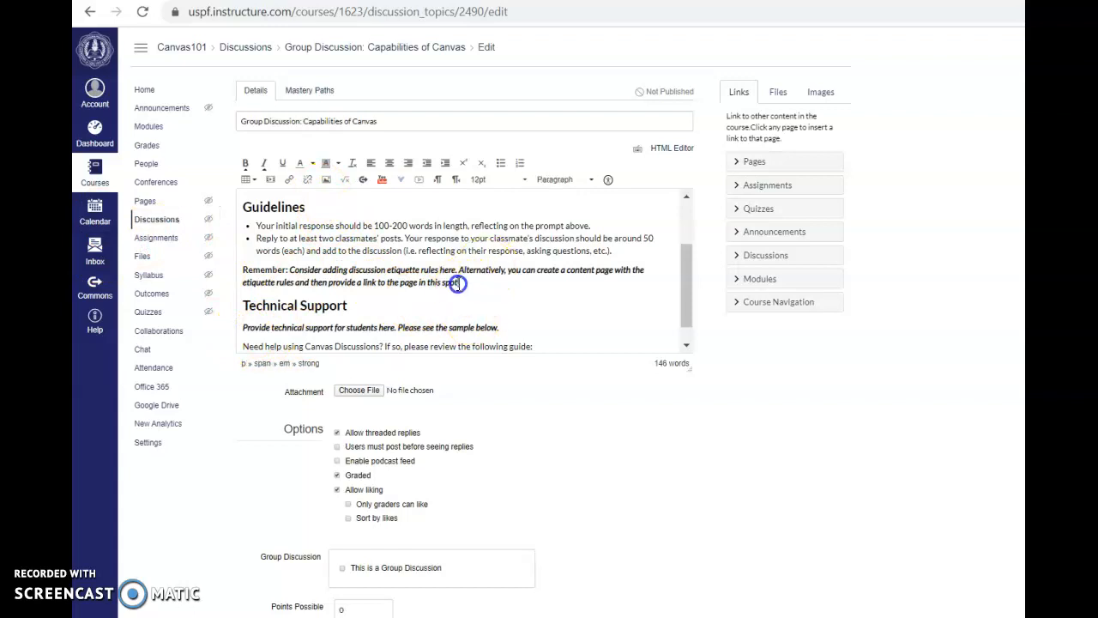
{"action": "left_click", "coordinate": [400, 209]}
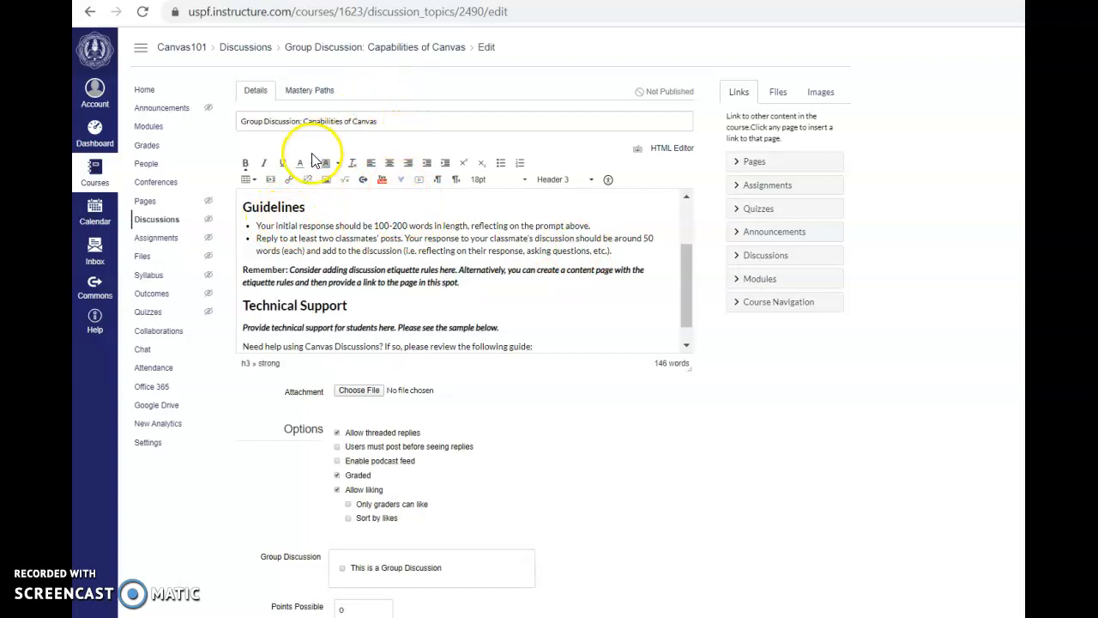
Step: Mark the discussion as a group discussion and dismiss the creation of a new group set
{"action": "left_click", "coordinate": [256, 225]}
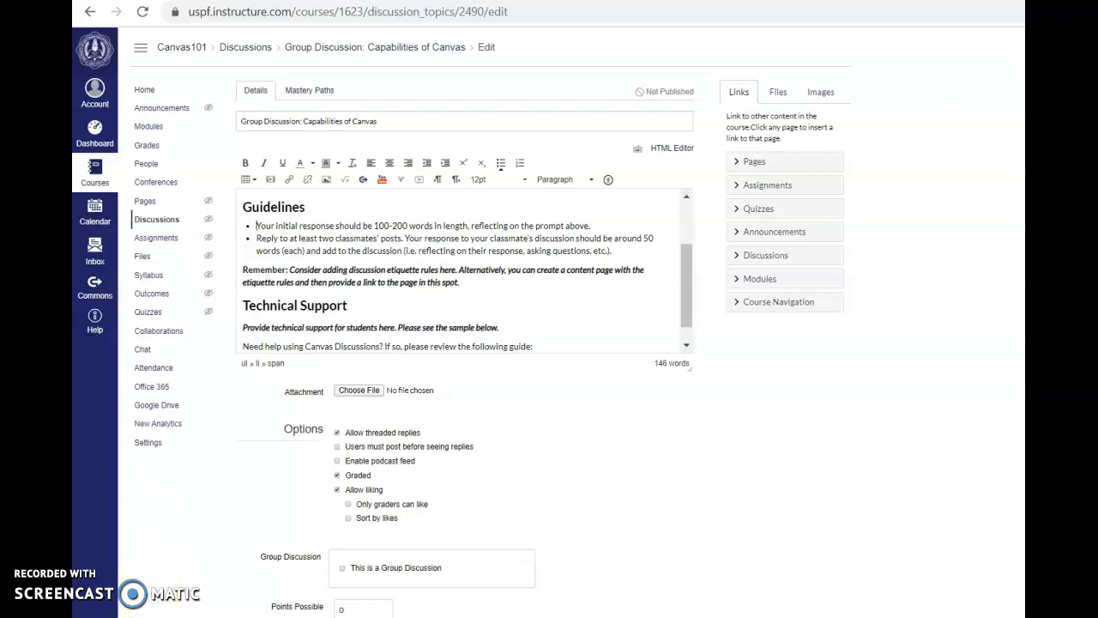
{"action": "left_click_drag", "start_coordinate": [682, 272], "coordinate": [685, 330]}
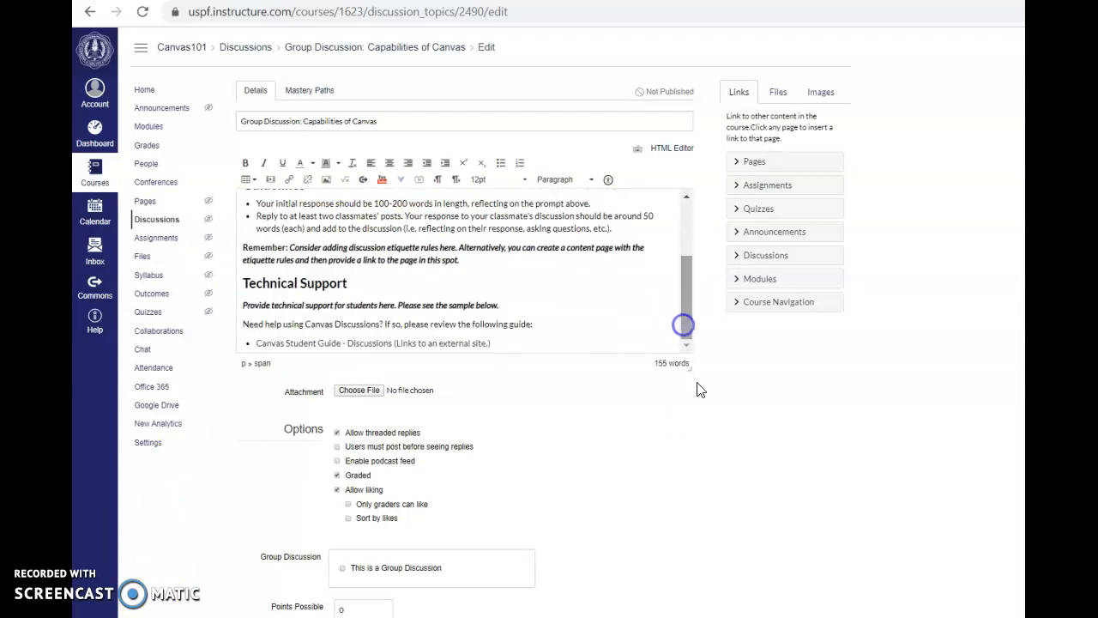
{"action": "scroll", "coordinate": [726, 434], "scroll_direction": "down", "scroll_amount": 3}
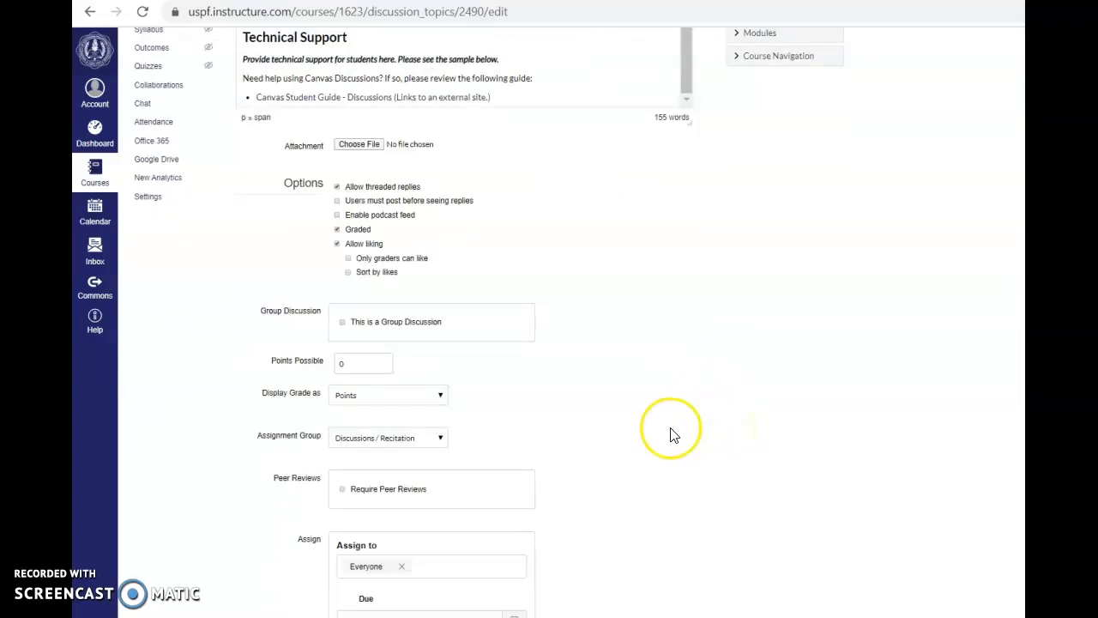
{"action": "left_click", "coordinate": [351, 363]}
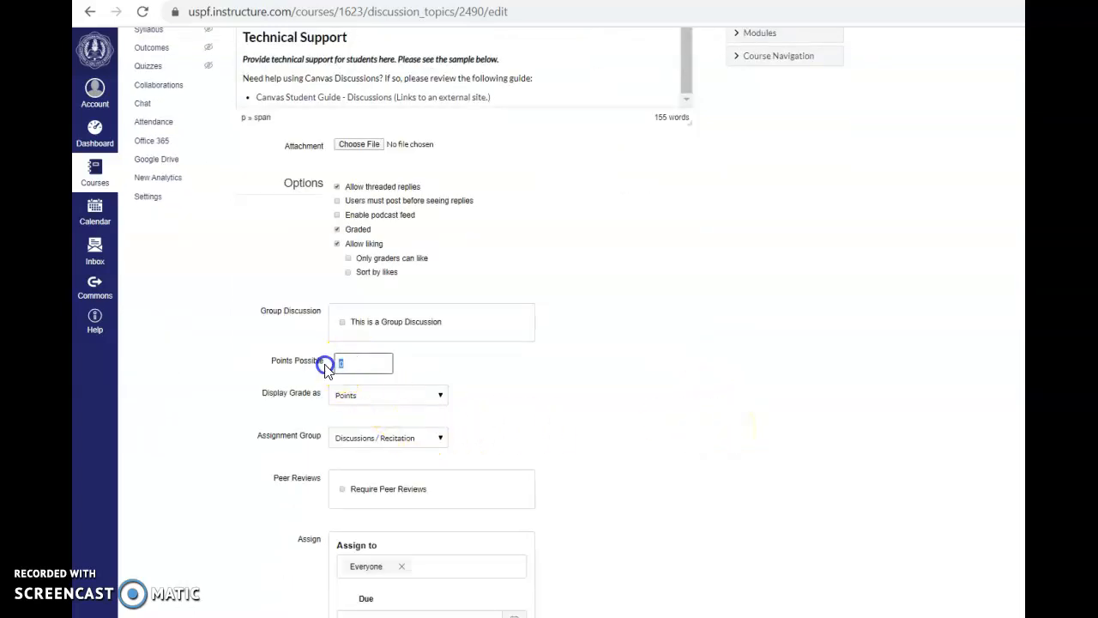
{"action": "left_click", "coordinate": [343, 324]}
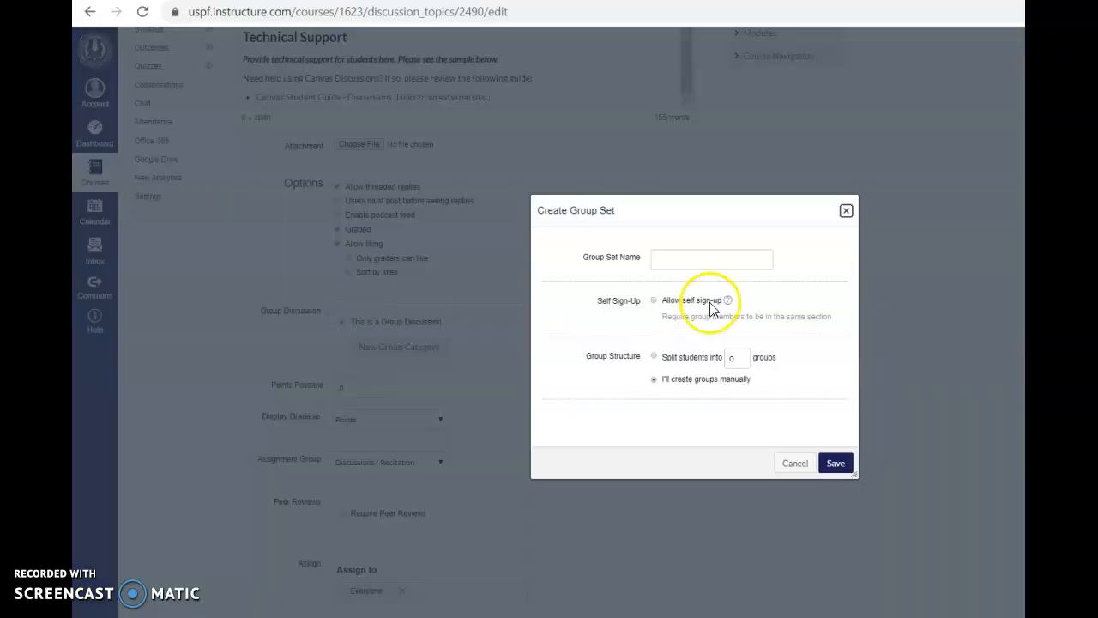
{"action": "left_click", "coordinate": [846, 215]}
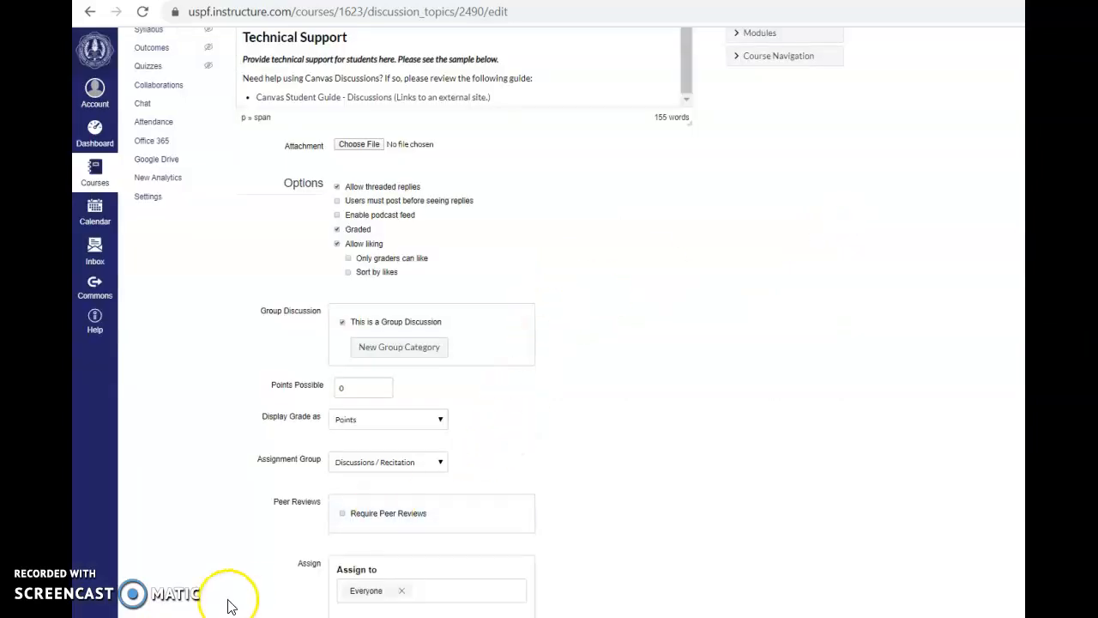
Step: Set the discussion's points possible to 10 and its due date to May 15, 2020
{"action": "left_click_drag", "start_coordinate": [367, 388], "coordinate": [309, 391]}
{"action": "type", "text": "10"}
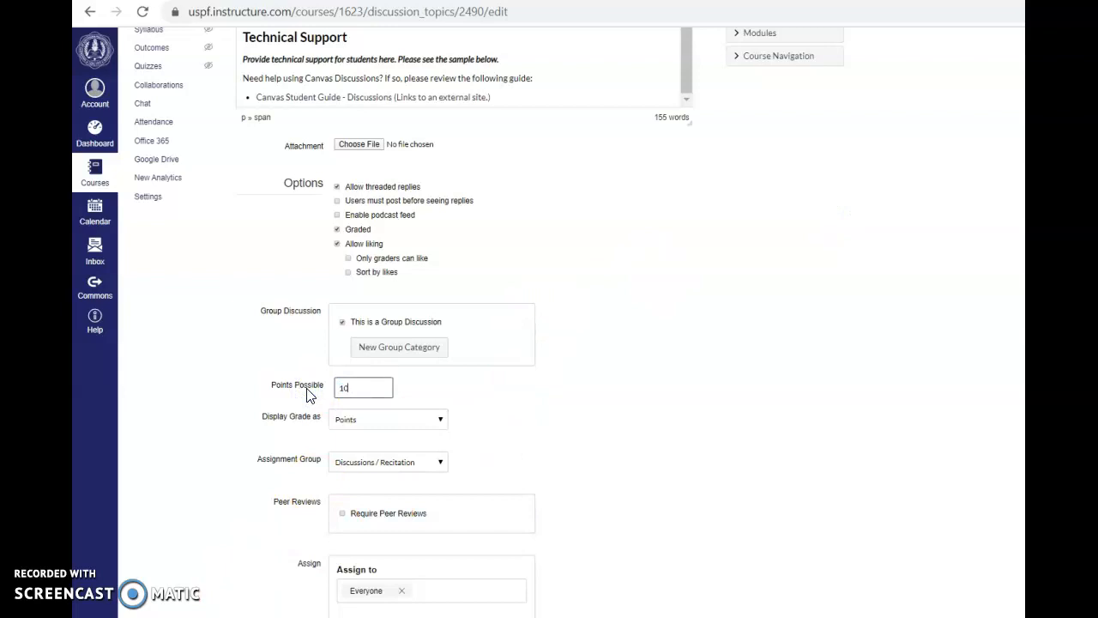
{"action": "scroll", "coordinate": [400, 411], "scroll_direction": "down", "scroll_amount": 2}
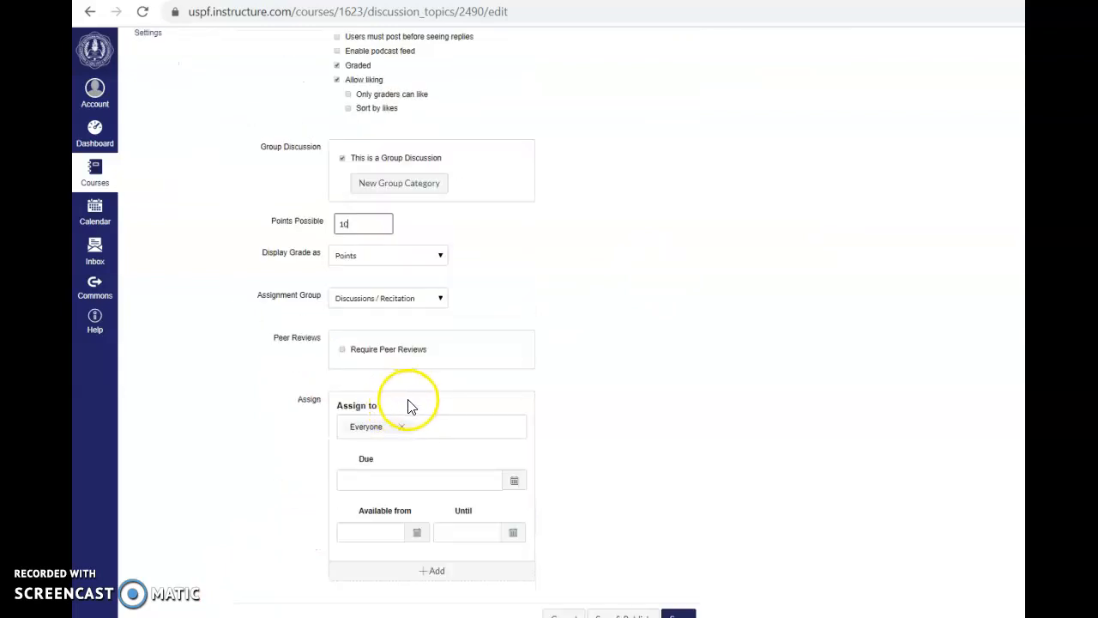
{"action": "left_click", "coordinate": [514, 481]}
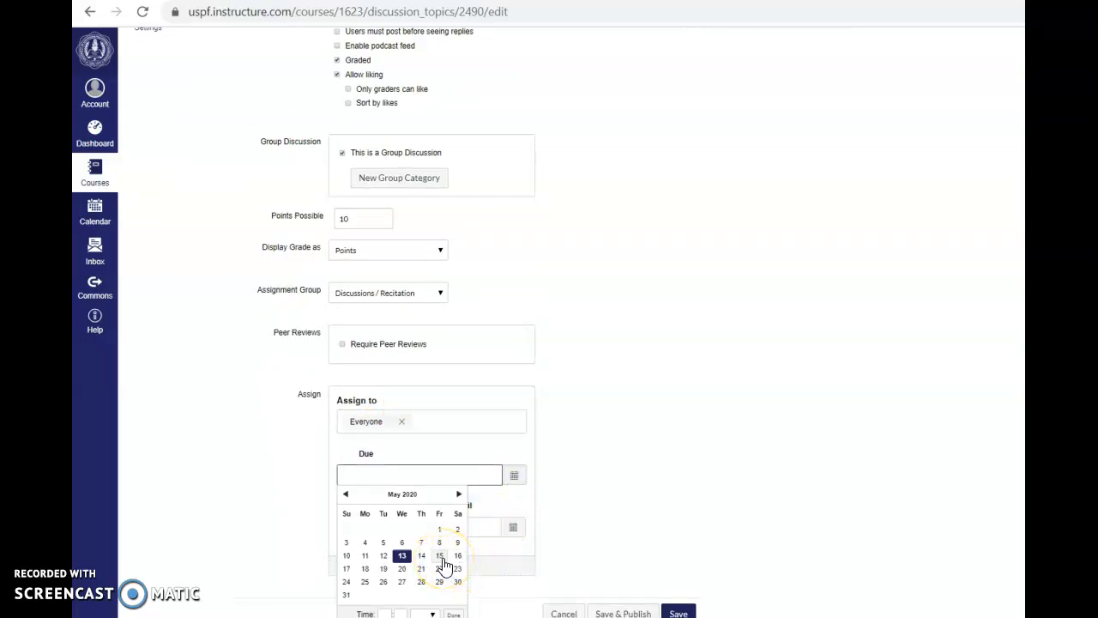
{"action": "left_click", "coordinate": [441, 557]}
{"action": "left_click", "coordinate": [709, 484]}
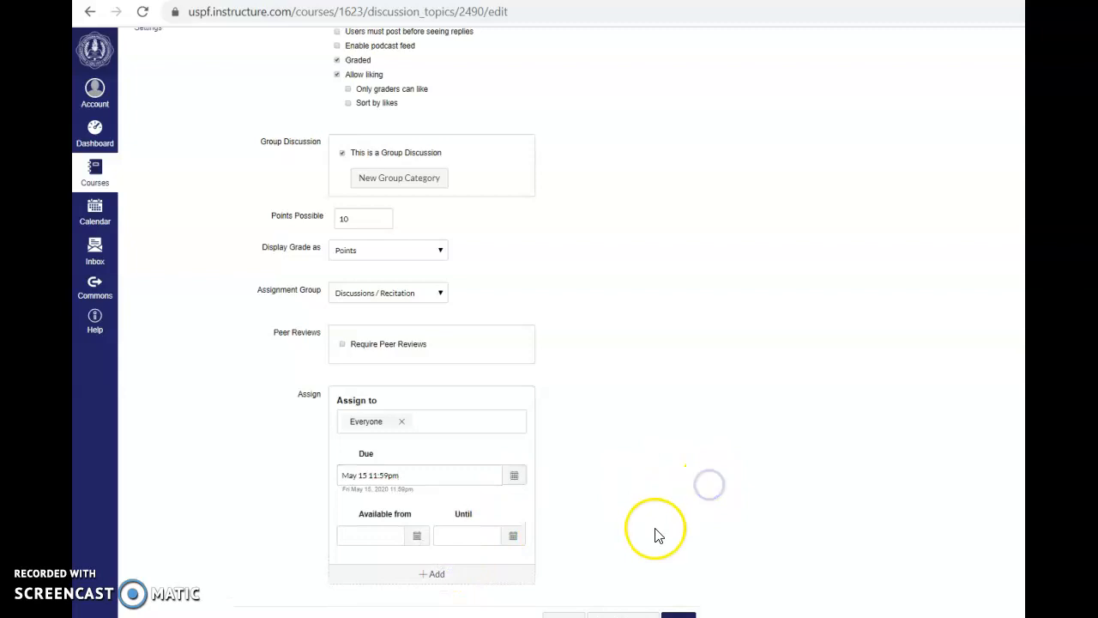
{"action": "scroll", "coordinate": [655, 536], "scroll_direction": "down", "scroll_amount": 1}
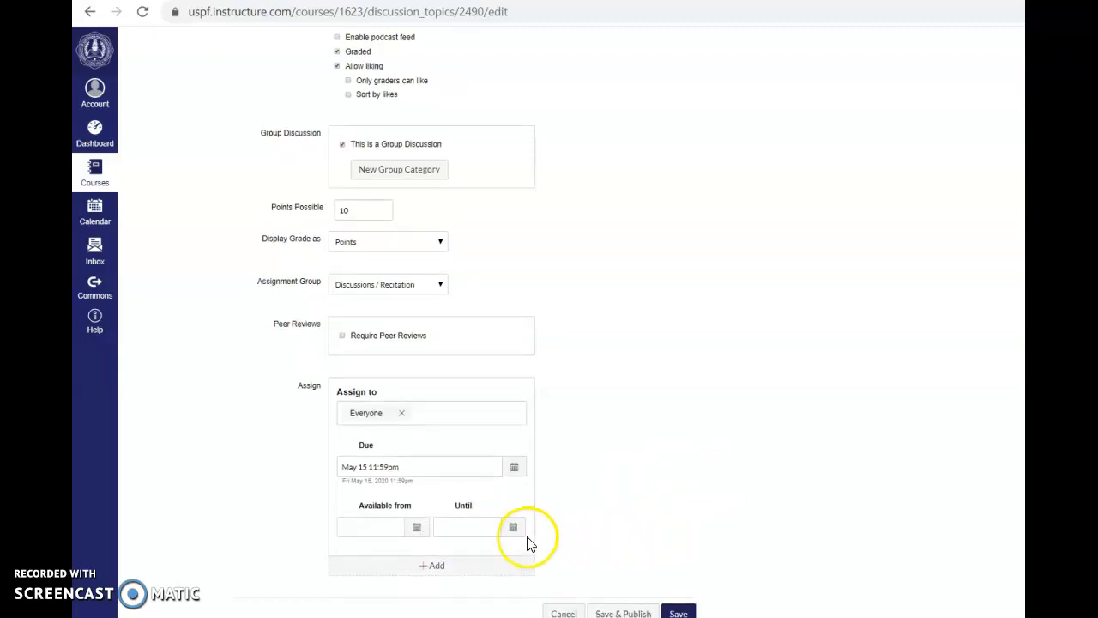
Step: Turn off the group discussion option and save the graded discussion without publishing it
{"action": "left_click", "coordinate": [678, 613]}
{"action": "left_click", "coordinate": [665, 612]}
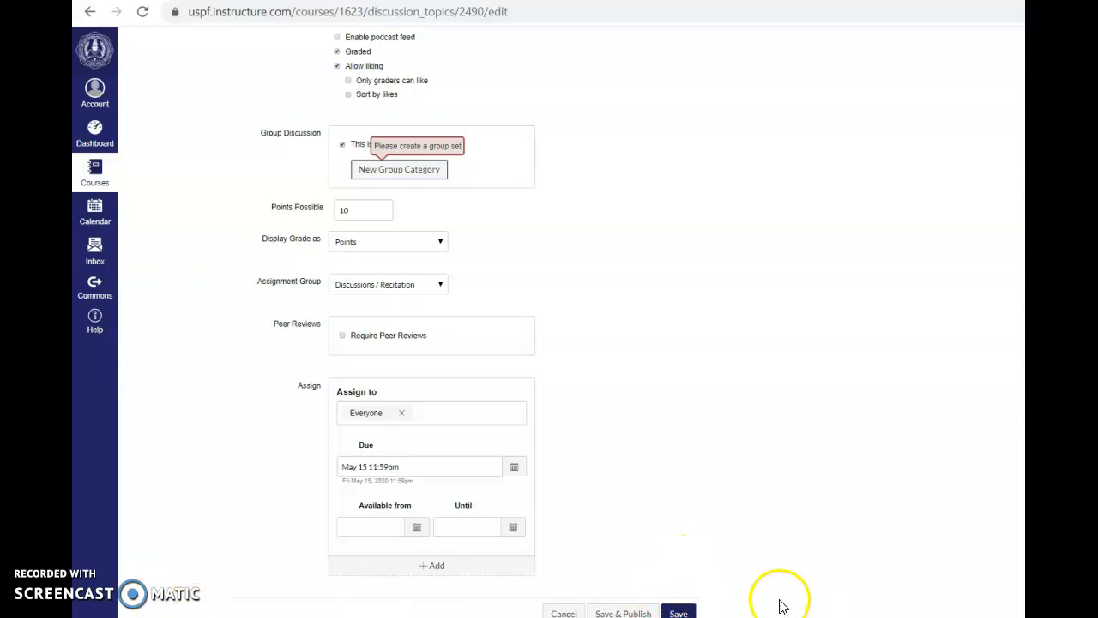
{"action": "left_click", "coordinate": [678, 613]}
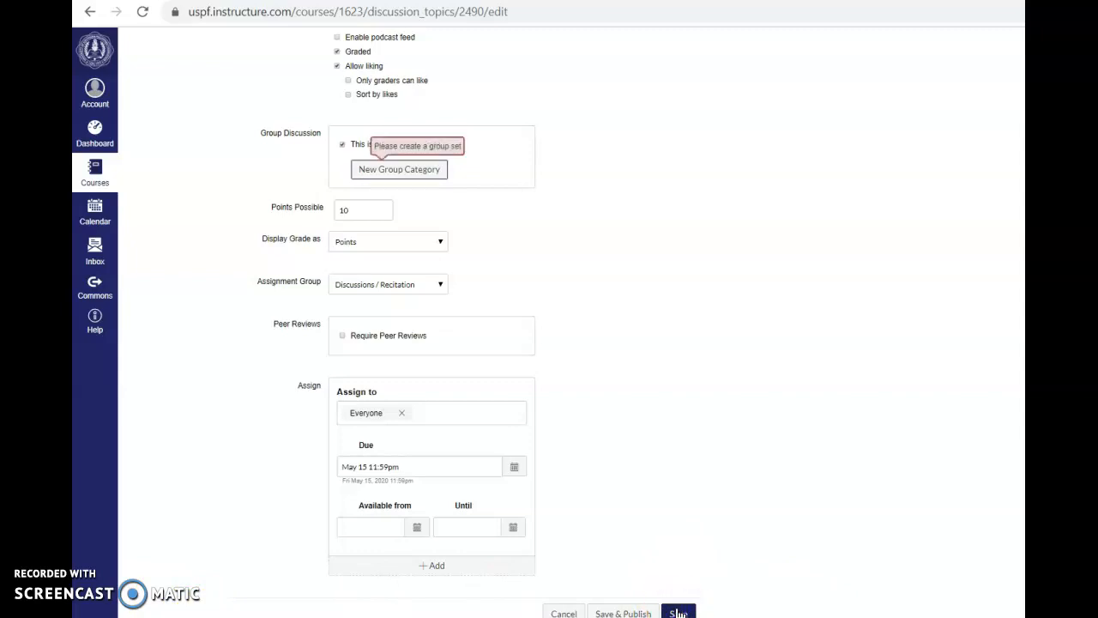
{"action": "left_click", "coordinate": [342, 144]}
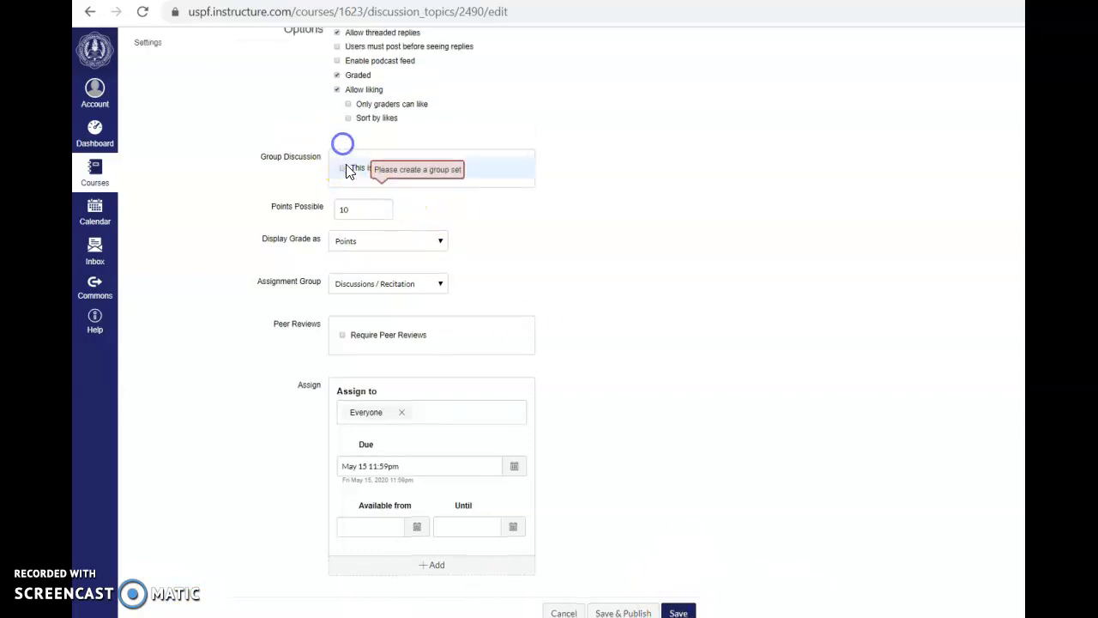
{"action": "left_click", "coordinate": [678, 611]}
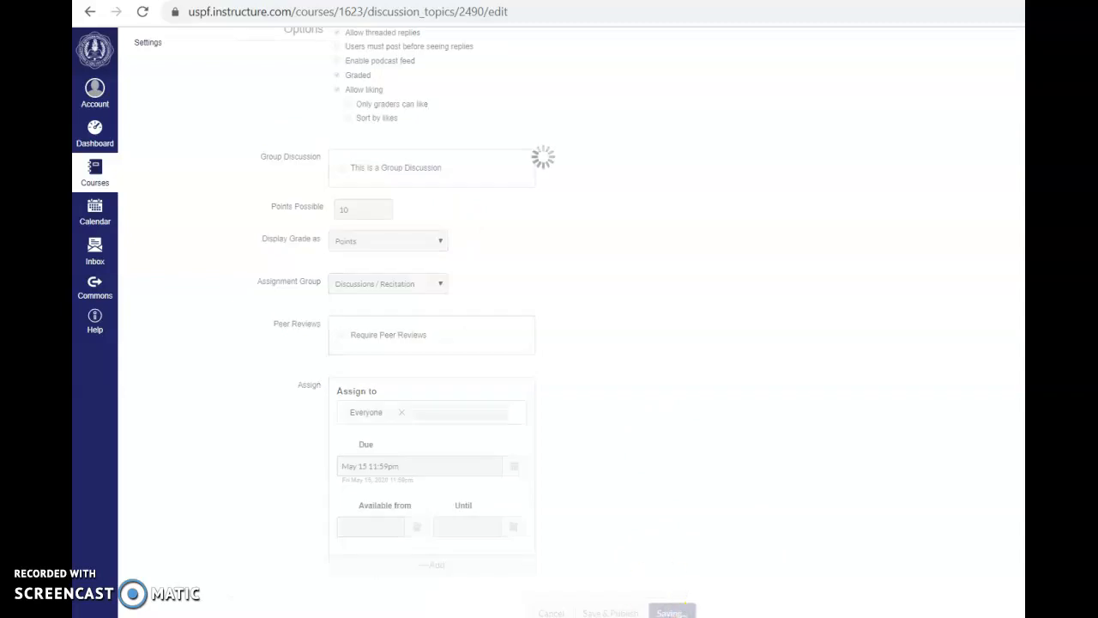
Step: Return to the course modules and check the learning plan note for the remaining Week 1 activity
{"action": "left_click", "coordinate": [142, 133]}
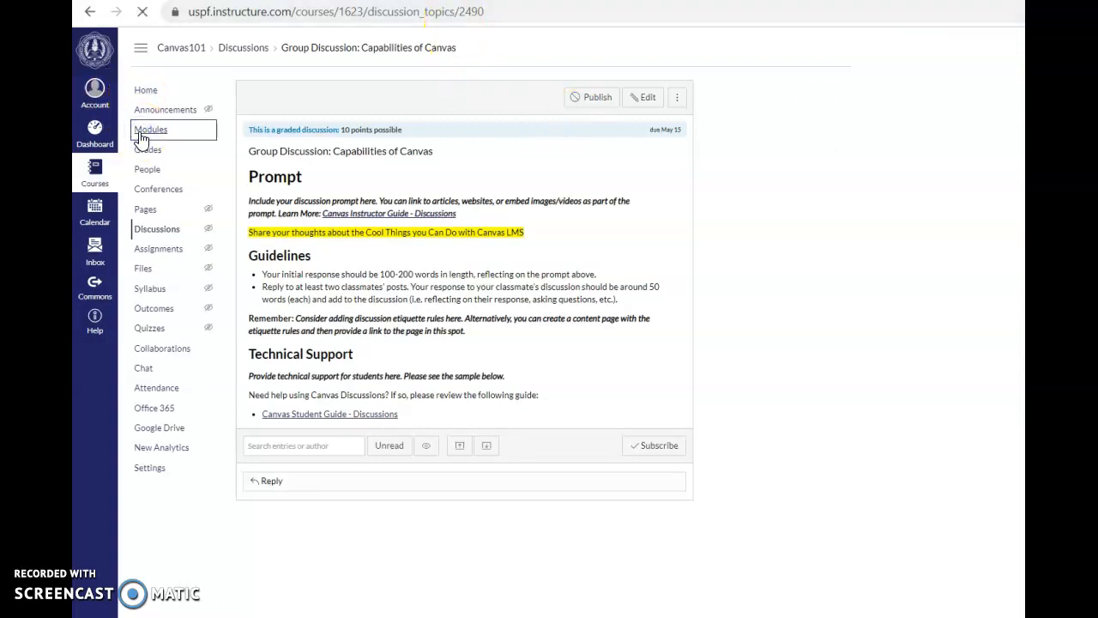
{"action": "left_click", "coordinate": [156, 134]}
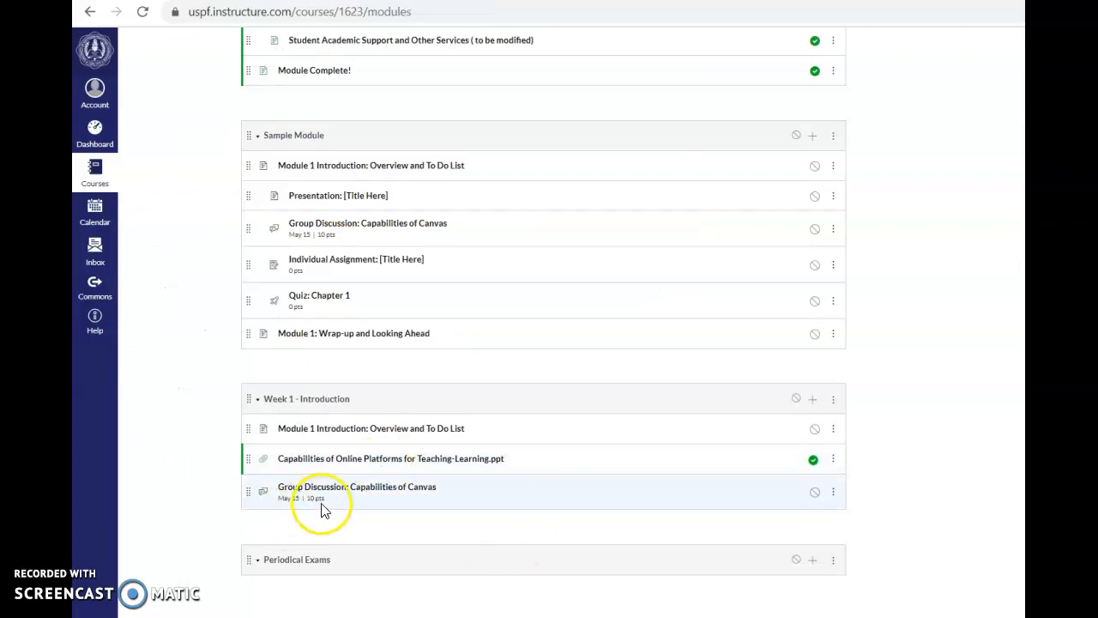
{"action": "left_click", "coordinate": [363, 507]}
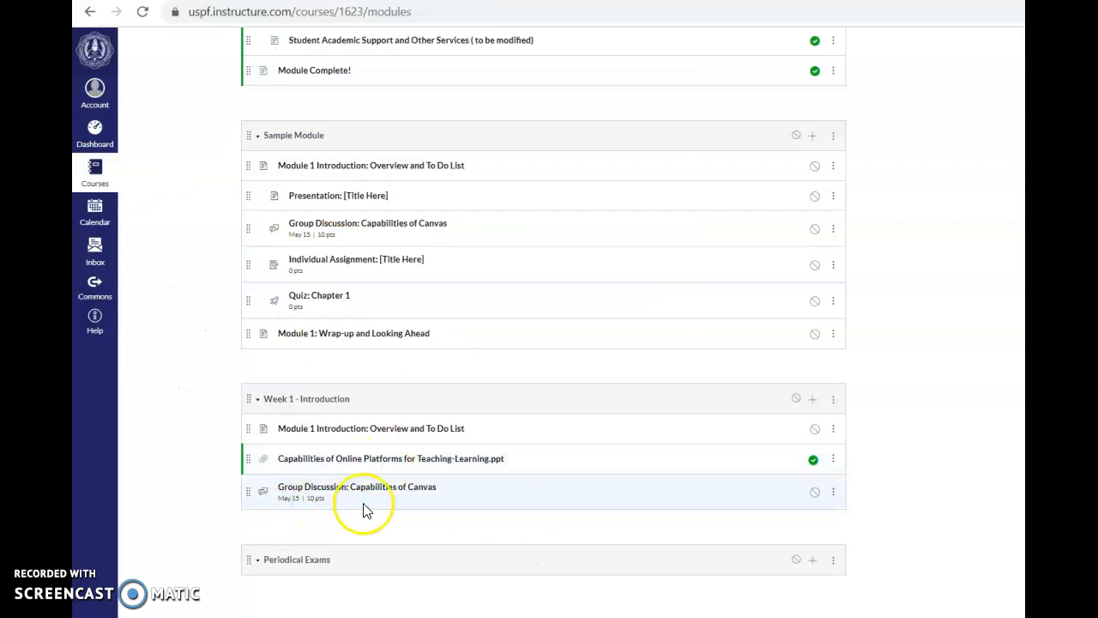
{"action": "key", "text": "alt+Tab"}
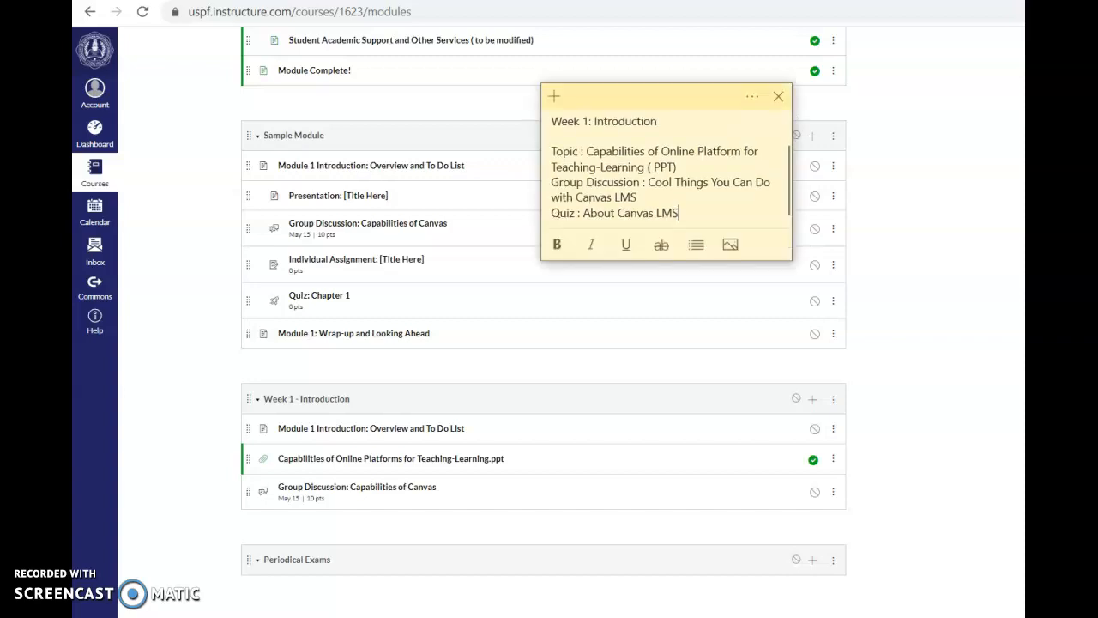
{"action": "key", "text": "alt+Tab"}
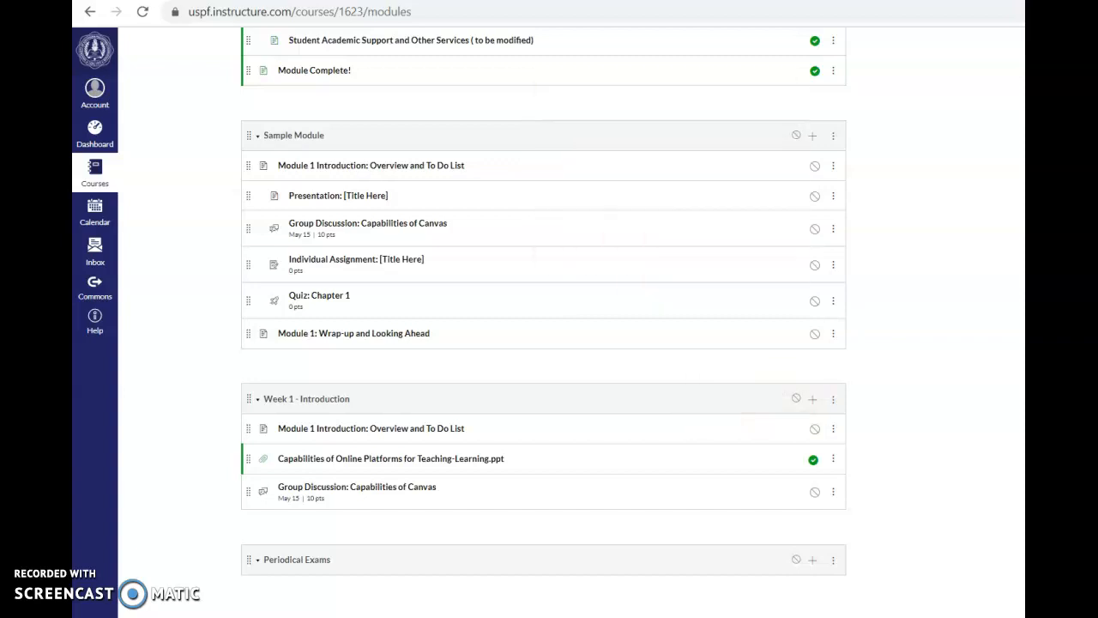
Step: Add the existing quiz "Quiz: Chapter 1" to the Week 1 - Introduction module without indentation
{"action": "left_click", "coordinate": [813, 400]}
{"action": "left_click", "coordinate": [611, 248]}
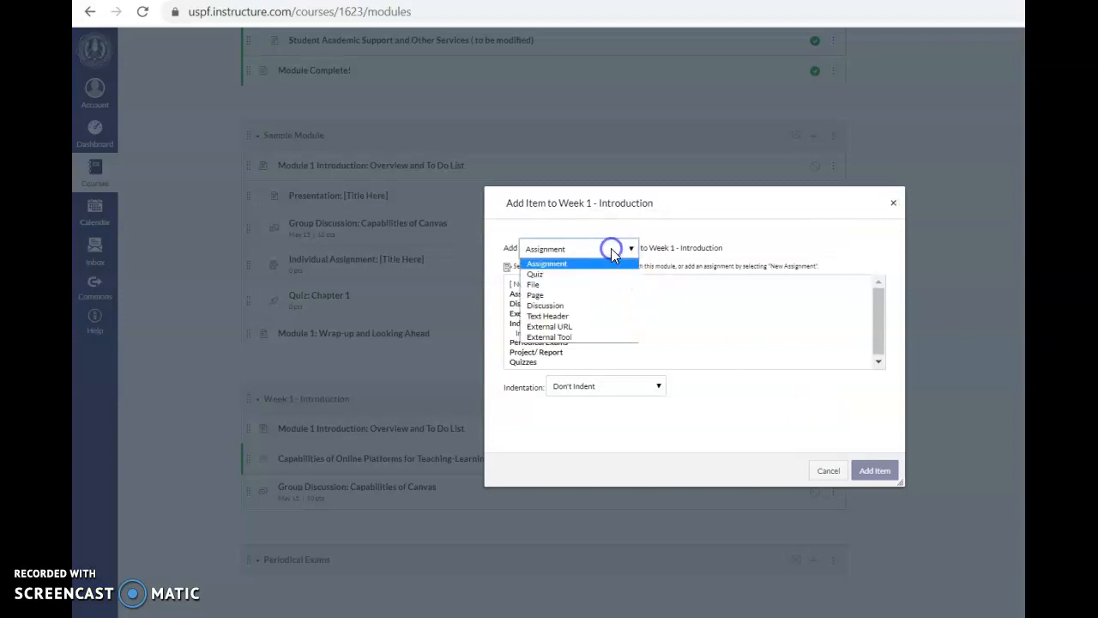
{"action": "left_click", "coordinate": [601, 274]}
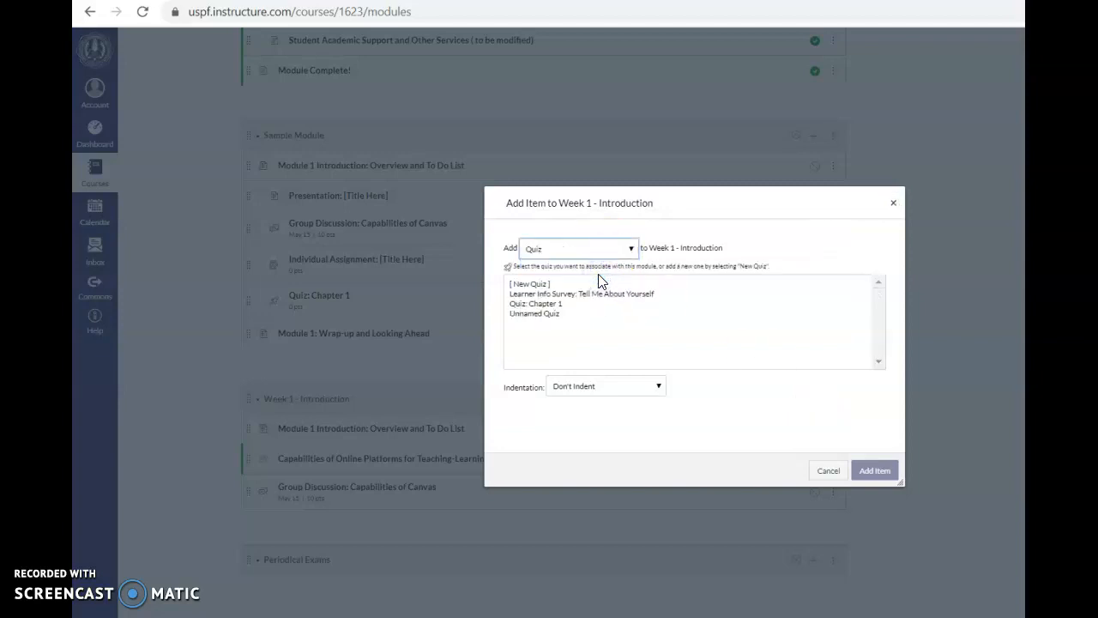
{"action": "left_click", "coordinate": [554, 305]}
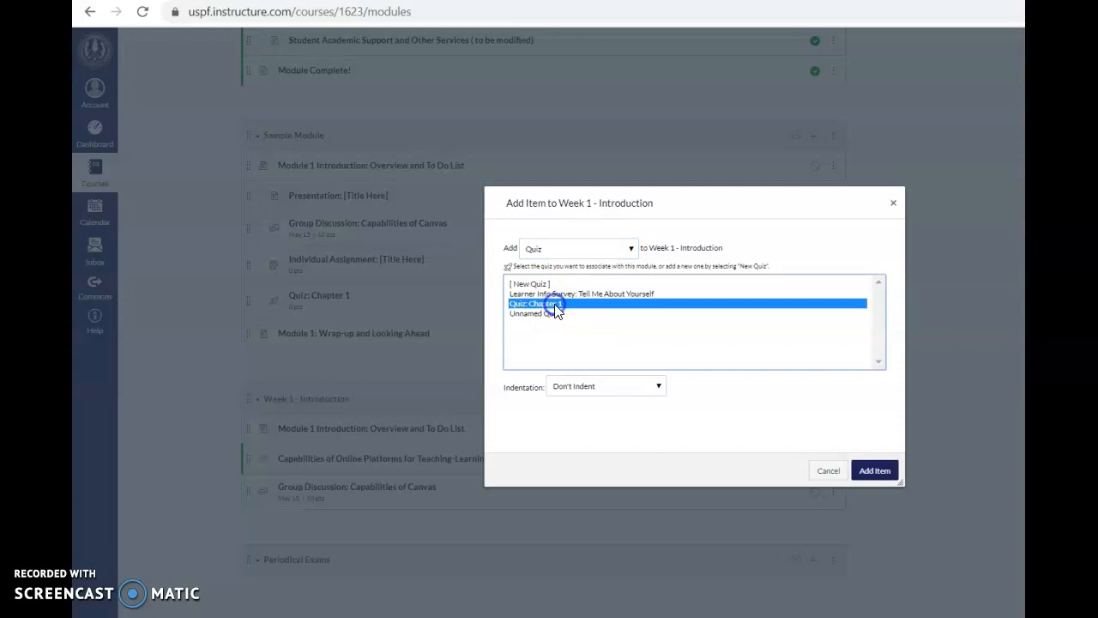
{"action": "left_click", "coordinate": [880, 472]}
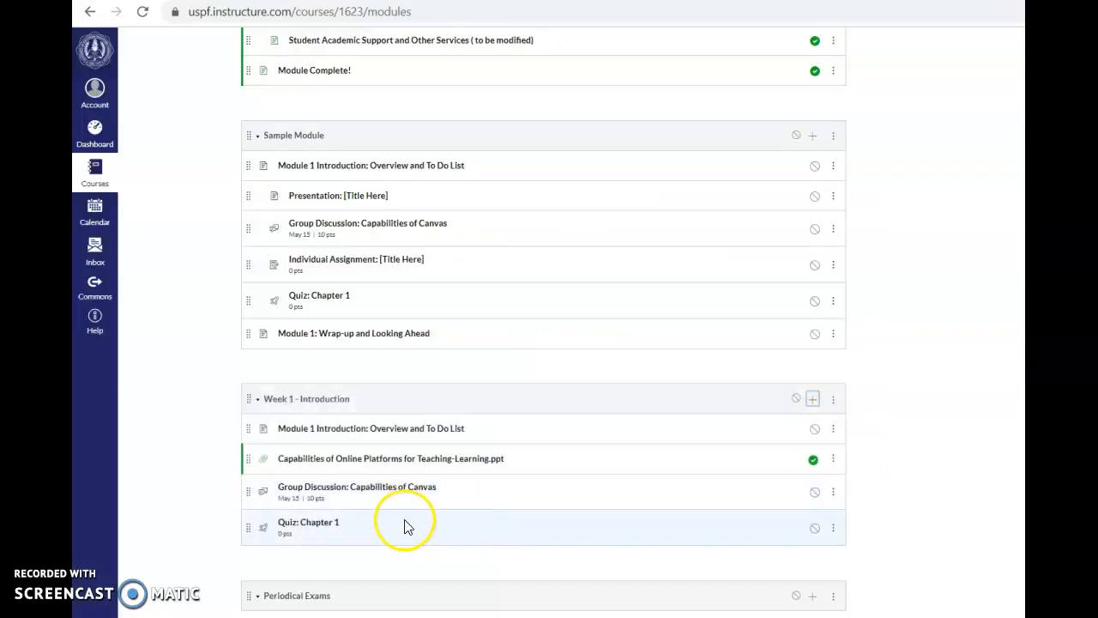
Step: Open "Quiz: Chapter 1" from the Week 1 - Introduction module, read its guidelines and start editing it
{"action": "left_click", "coordinate": [309, 525]}
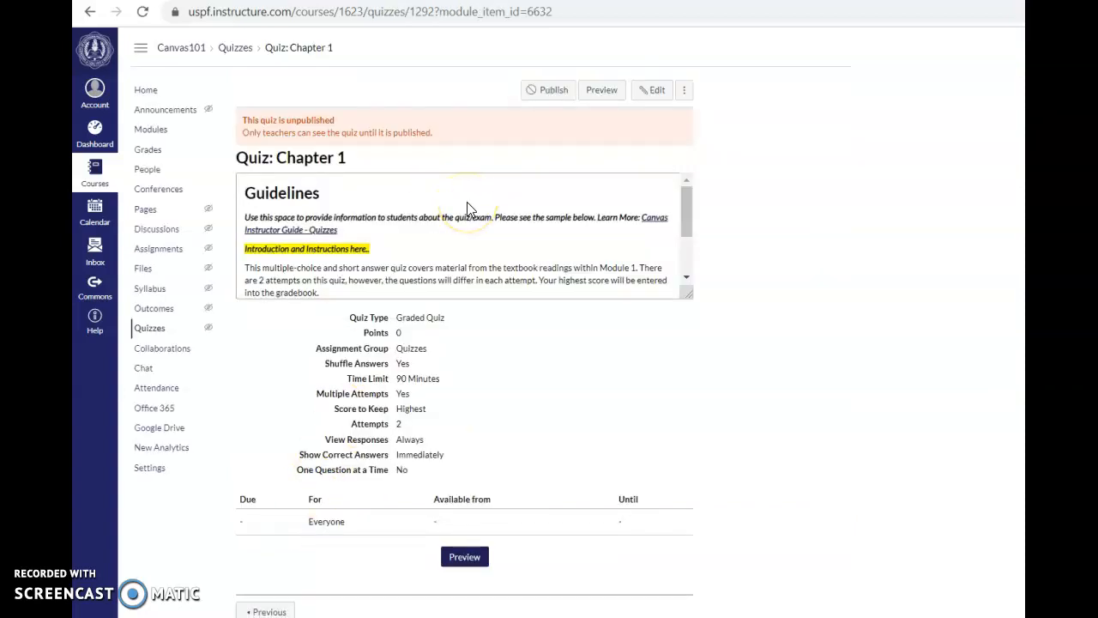
{"action": "scroll", "coordinate": [467, 202], "scroll_direction": "down", "scroll_amount": 3}
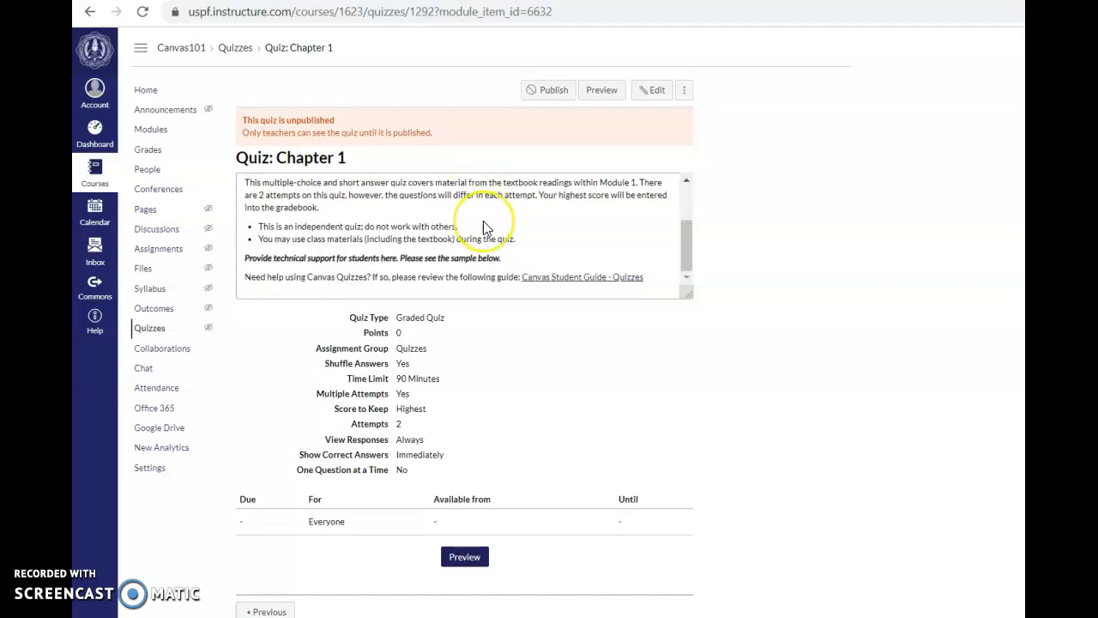
{"action": "scroll", "coordinate": [484, 228], "scroll_direction": "up", "scroll_amount": 3}
{"action": "left_click", "coordinate": [652, 92]}
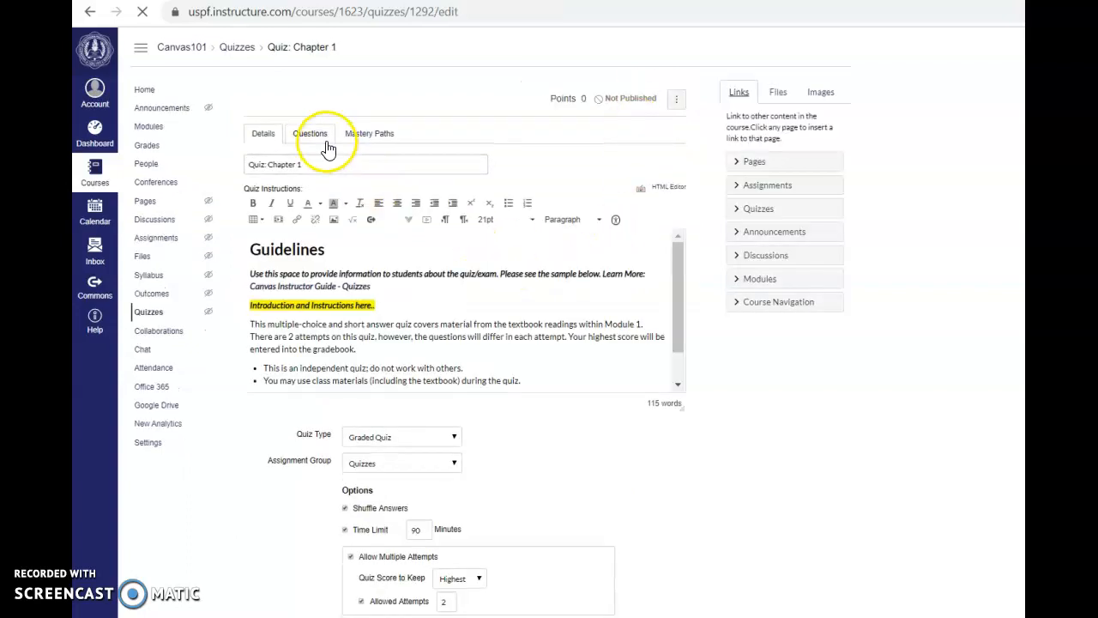
Step: Add a Multiple Choice question worth 1 point to the quiz, leaving its question and answer texts blank
{"action": "left_click", "coordinate": [317, 138]}
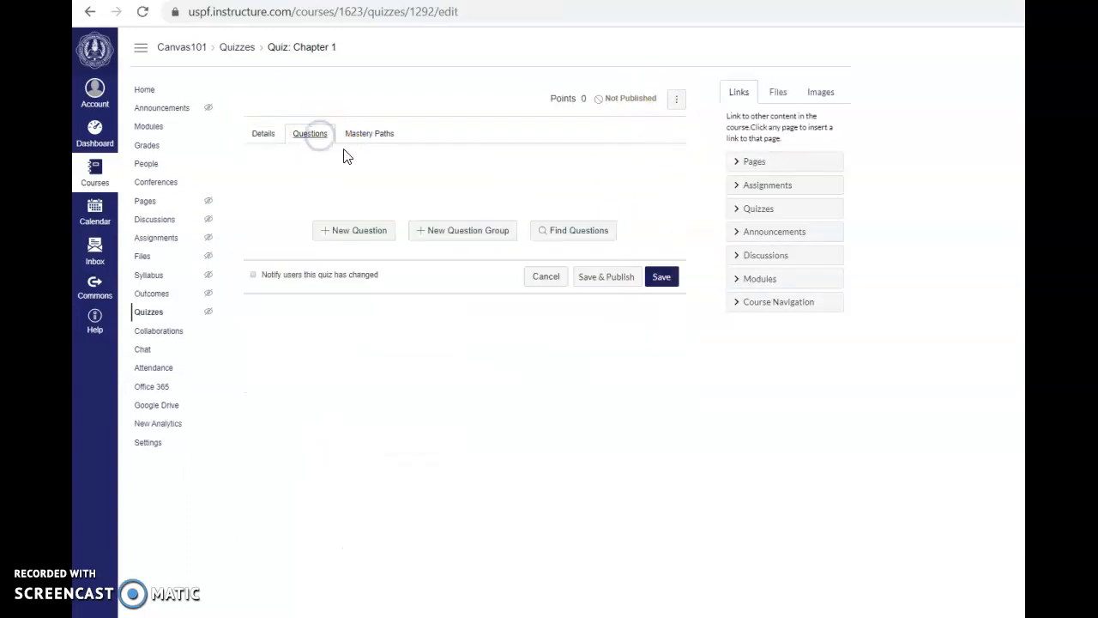
{"action": "left_click", "coordinate": [340, 232]}
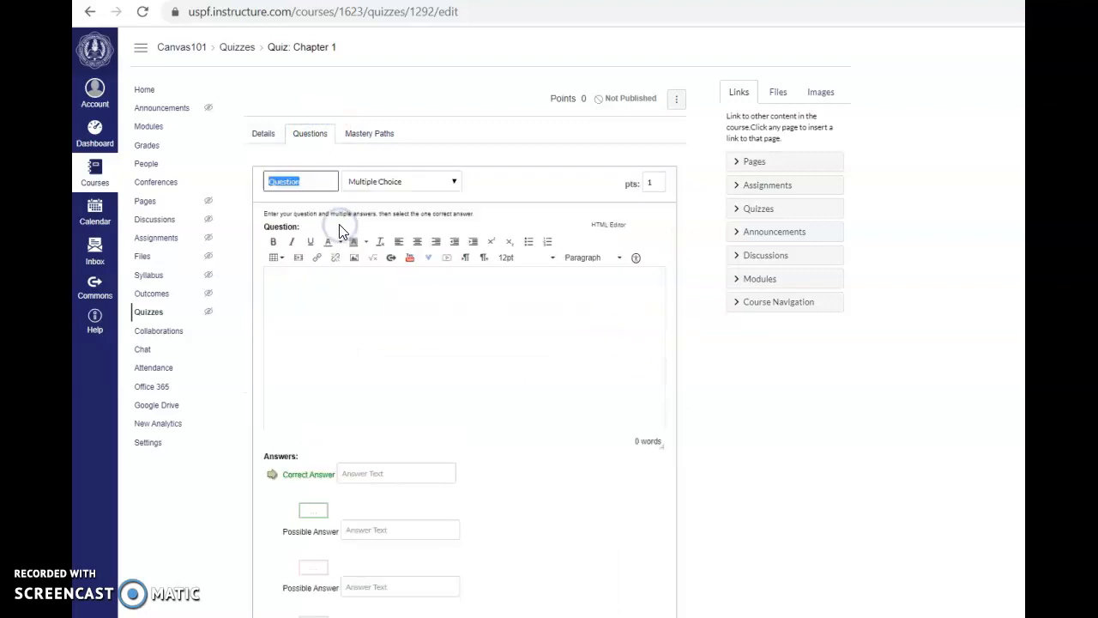
{"action": "left_click", "coordinate": [453, 181]}
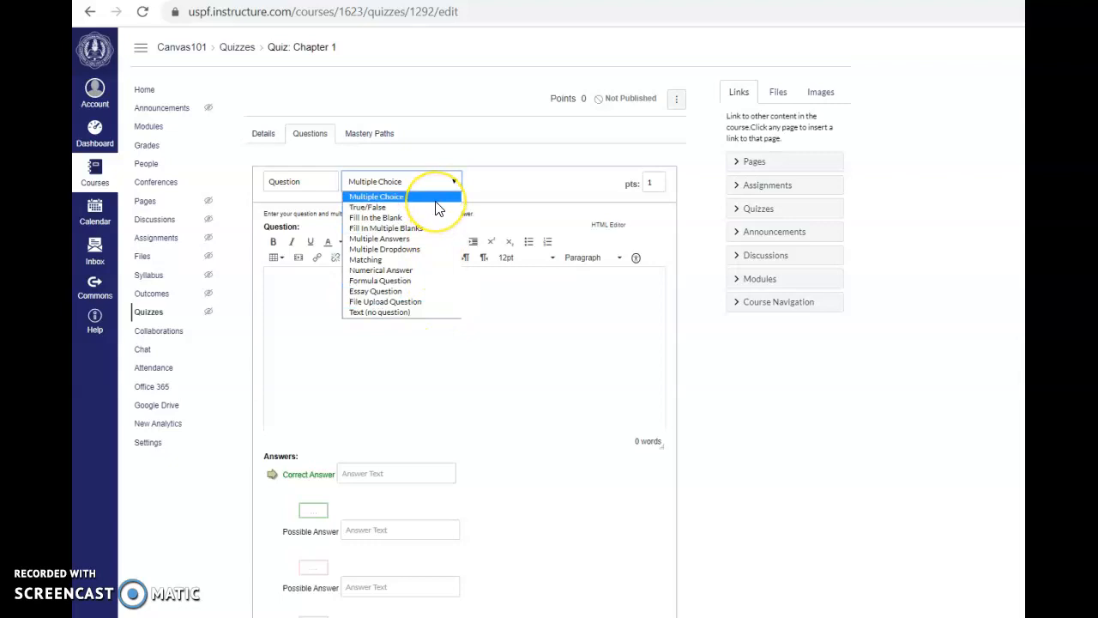
{"action": "left_click", "coordinate": [478, 350]}
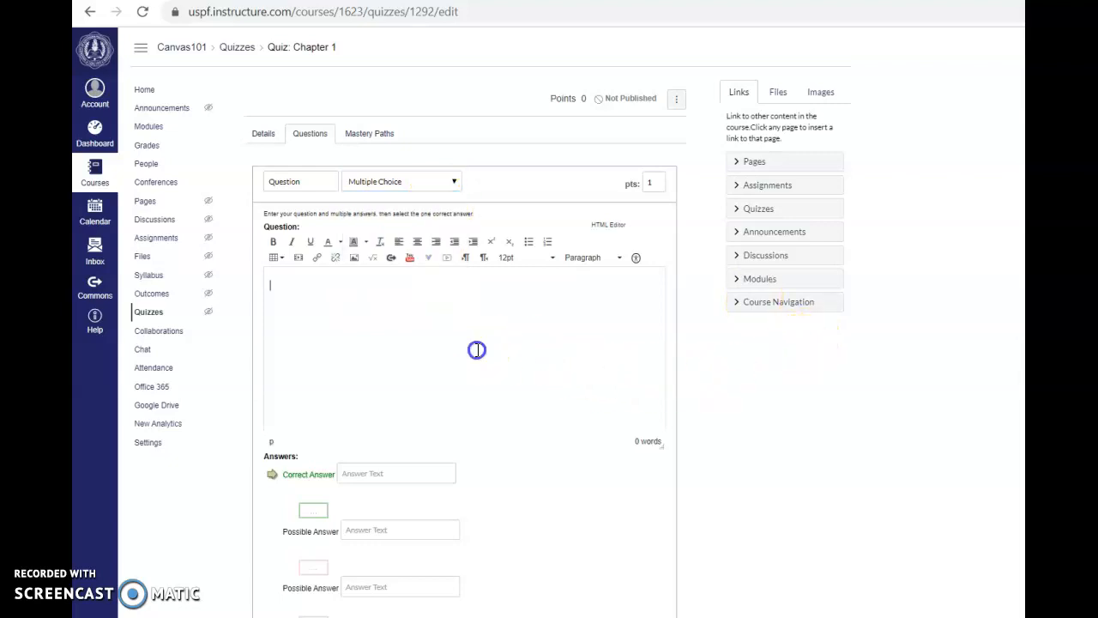
{"action": "scroll", "coordinate": [600, 350], "scroll_direction": "down", "scroll_amount": 3}
{"action": "scroll", "coordinate": [455, 254], "scroll_direction": "up", "scroll_amount": 2}
{"action": "scroll", "coordinate": [466, 384], "scroll_direction": "down", "scroll_amount": 1}
{"action": "scroll", "coordinate": [466, 383], "scroll_direction": "down", "scroll_amount": 2}
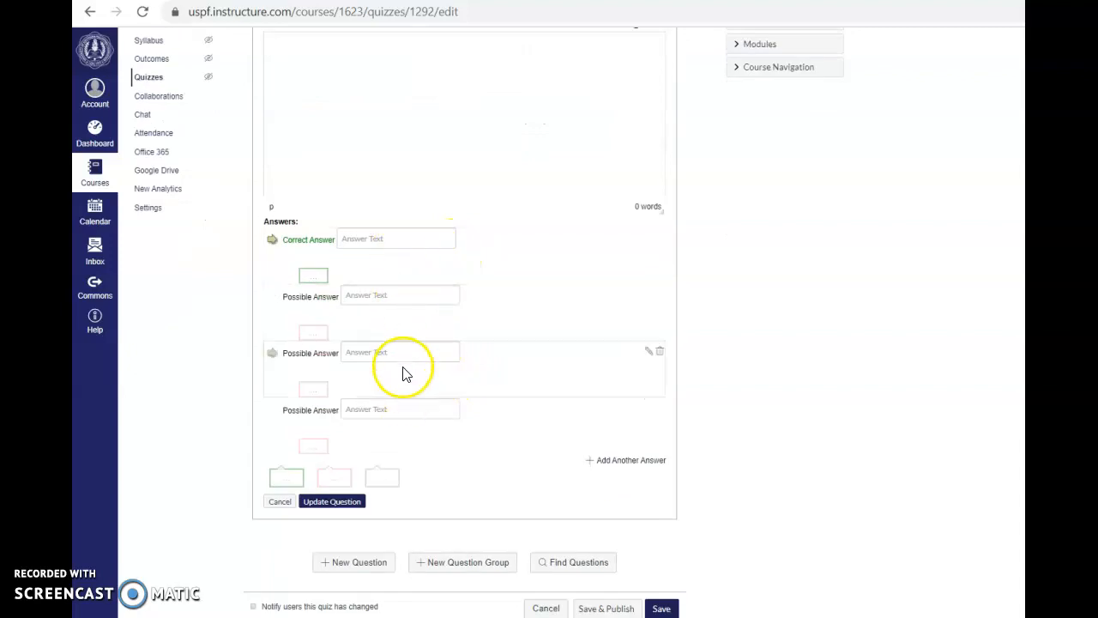
{"action": "left_click", "coordinate": [353, 503]}
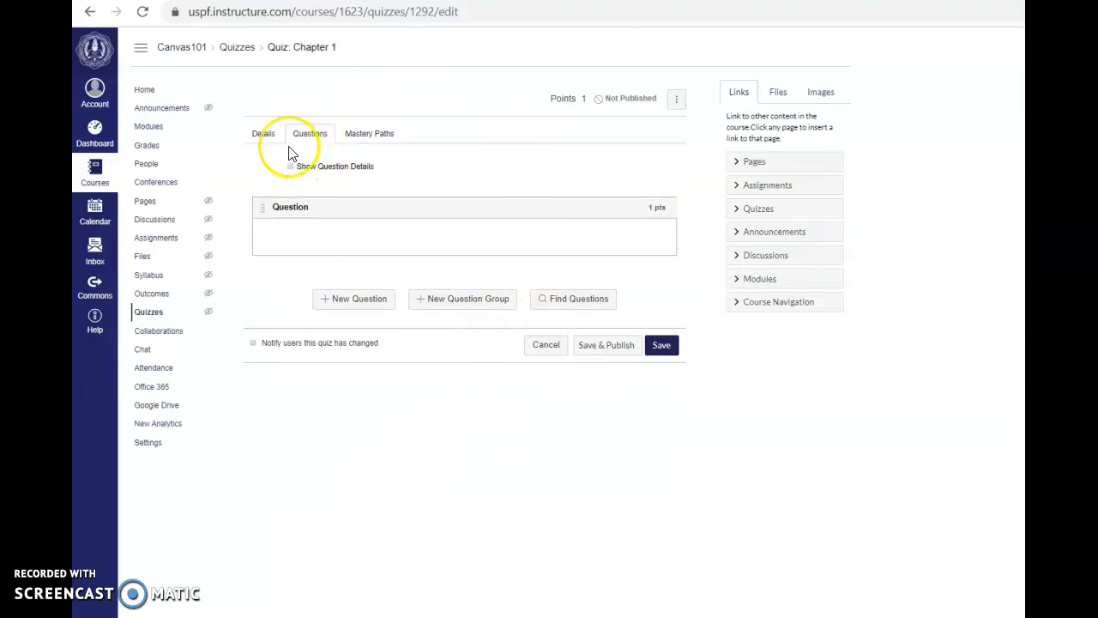
Step: Examine the quiz details, including its instructions and options
{"action": "left_click", "coordinate": [258, 133]}
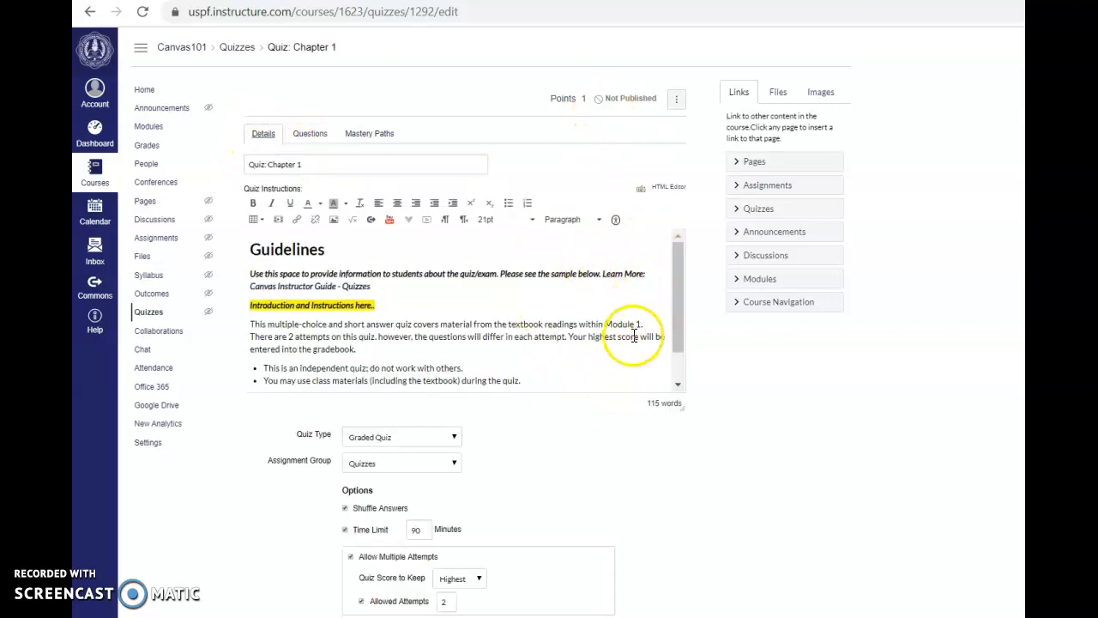
{"action": "scroll", "coordinate": [633, 339], "scroll_direction": "down", "scroll_amount": 1}
{"action": "scroll", "coordinate": [797, 348], "scroll_direction": "down", "scroll_amount": 5}
{"action": "scroll", "coordinate": [797, 348], "scroll_direction": "up", "scroll_amount": 5}
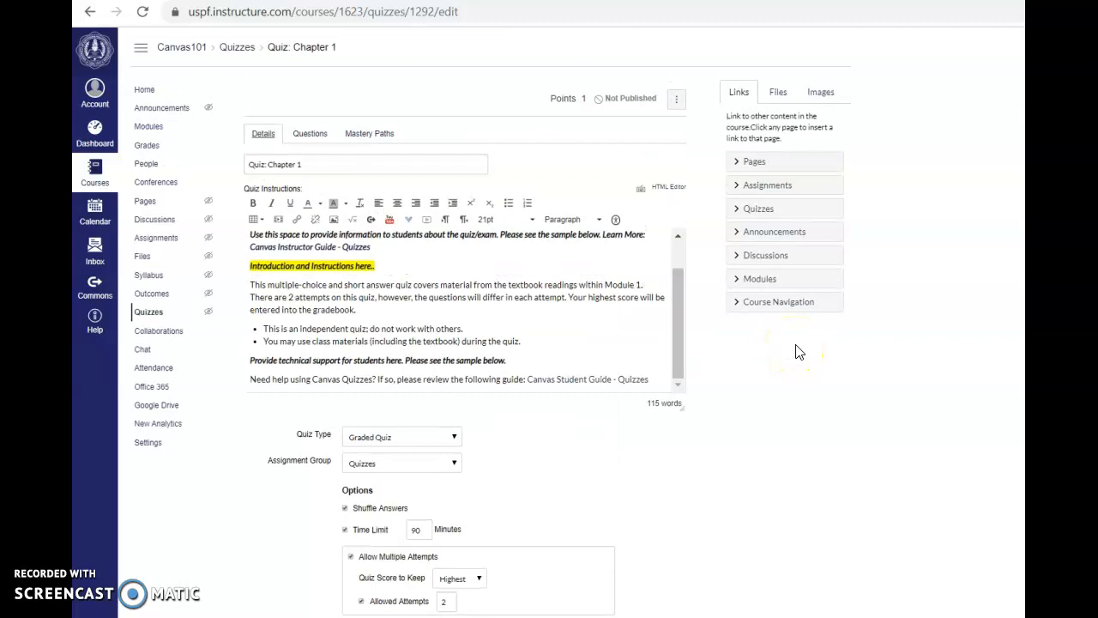
Step: Save the quiz "Quiz: Chapter 1" without publishing it
{"action": "scroll", "coordinate": [797, 352], "scroll_direction": "down", "scroll_amount": 6}
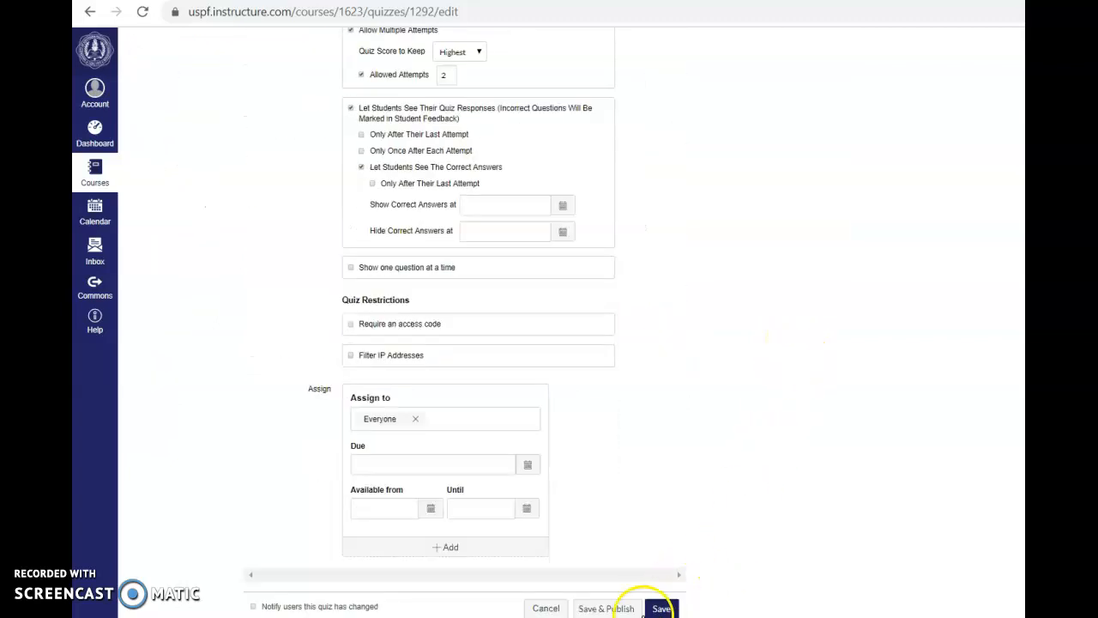
{"action": "left_click", "coordinate": [654, 608]}
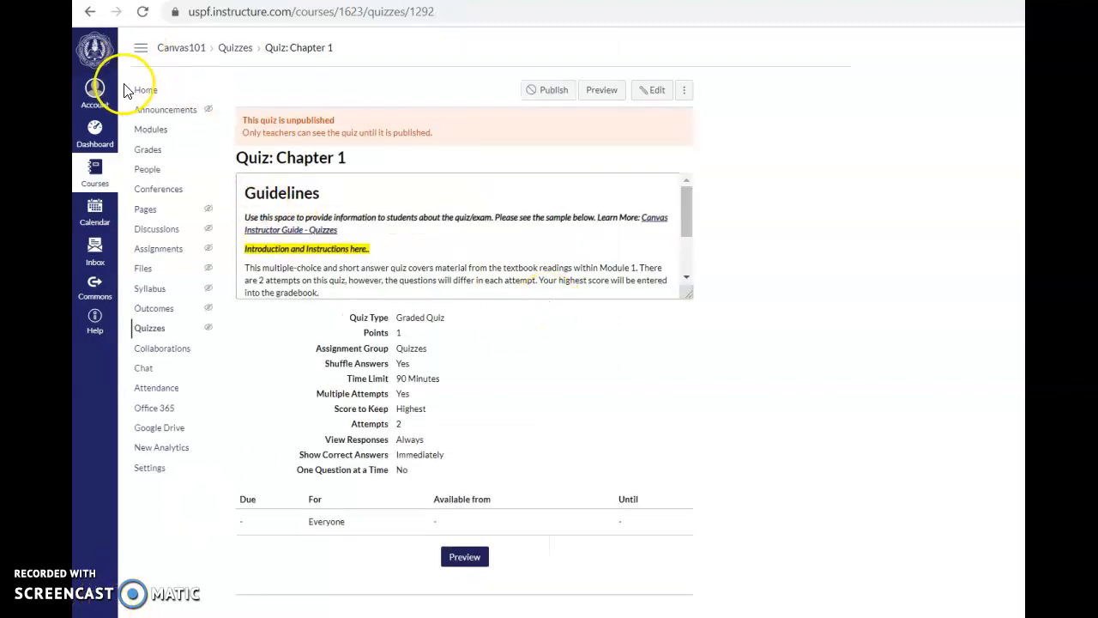
Step: Publish the Week 1 - Introduction module together with its overview page, group discussion and Chapter 1 quiz
{"action": "left_click", "coordinate": [148, 133]}
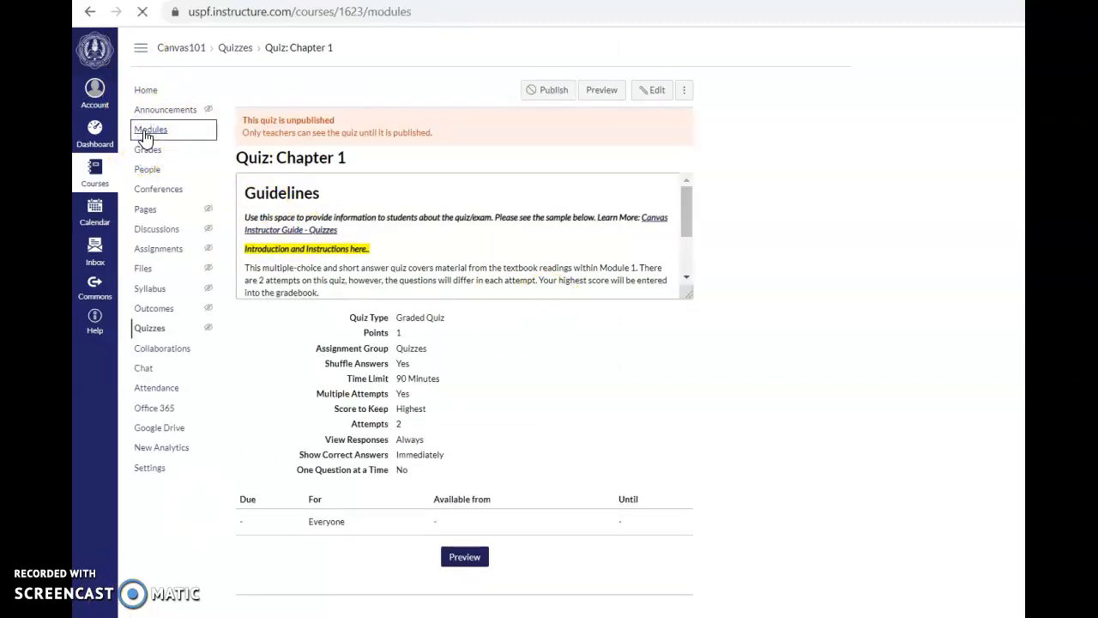
{"action": "scroll", "coordinate": [767, 336], "scroll_direction": "down", "scroll_amount": 6}
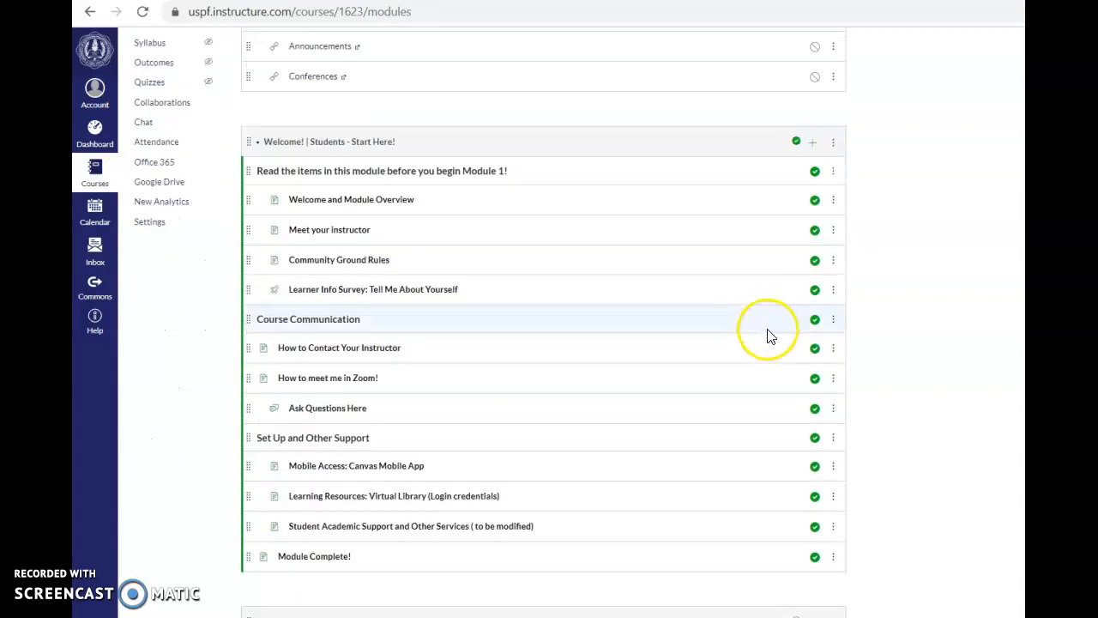
{"action": "scroll", "coordinate": [770, 342], "scroll_direction": "down", "scroll_amount": 3}
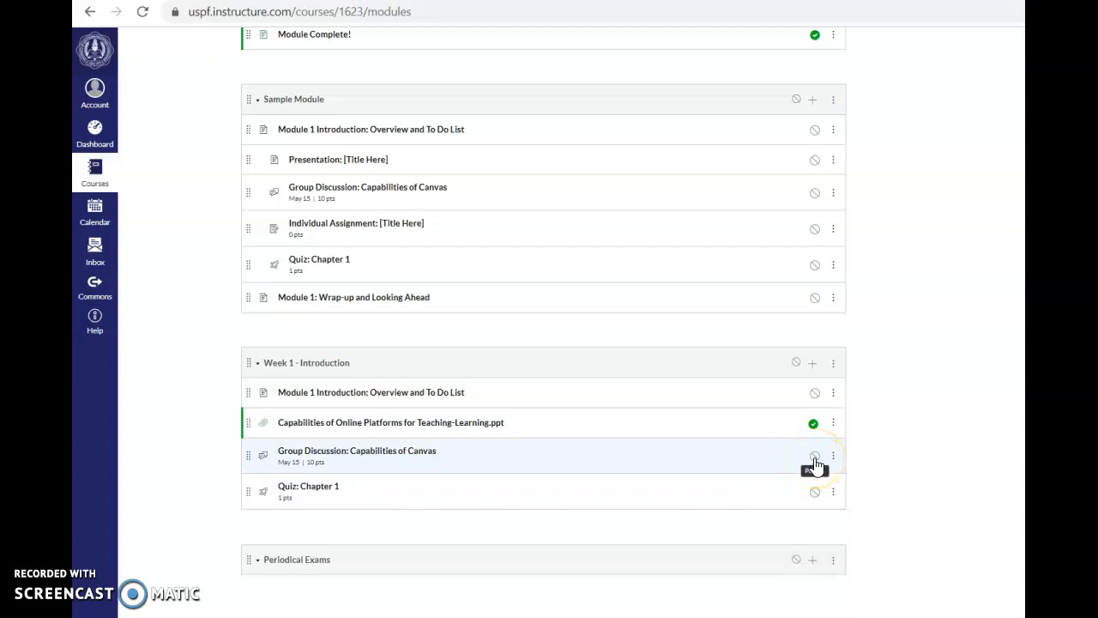
{"action": "left_click", "coordinate": [815, 491]}
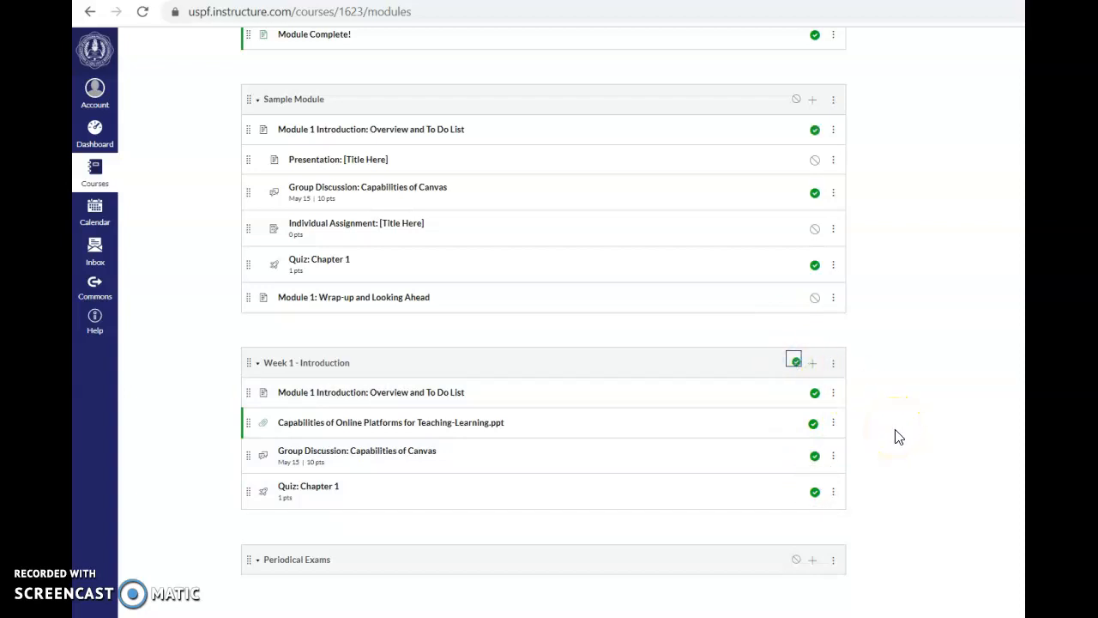
Step: Switch the Canvas101 course to Student View from the course settings
{"action": "scroll", "coordinate": [355, 319], "scroll_direction": "up", "scroll_amount": 8}
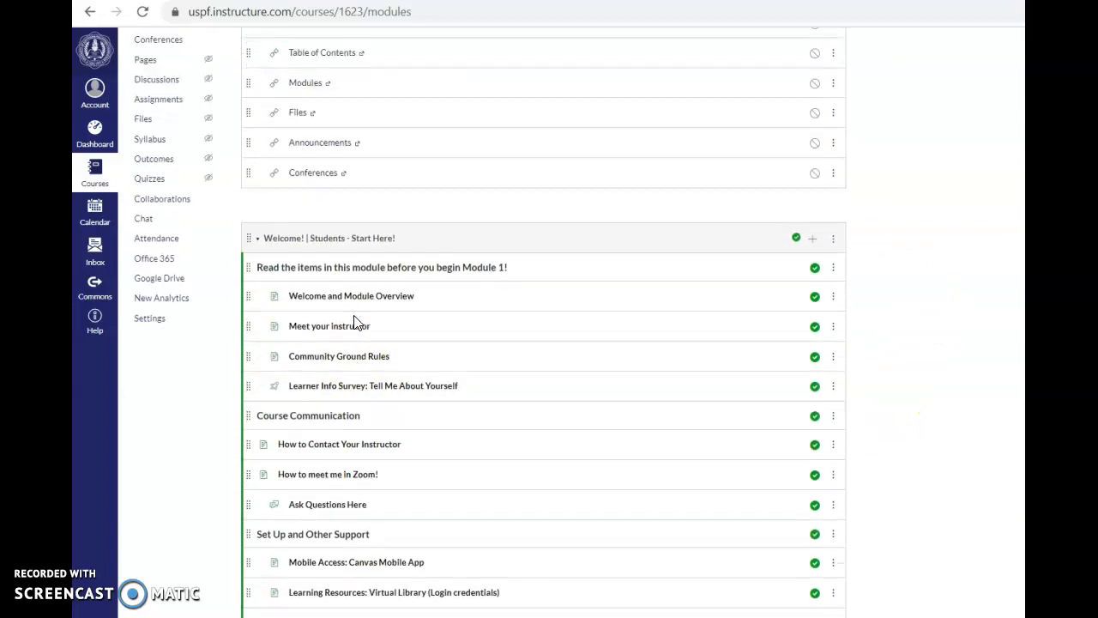
{"action": "scroll", "coordinate": [355, 322], "scroll_direction": "up", "scroll_amount": 2}
{"action": "left_click", "coordinate": [148, 442]}
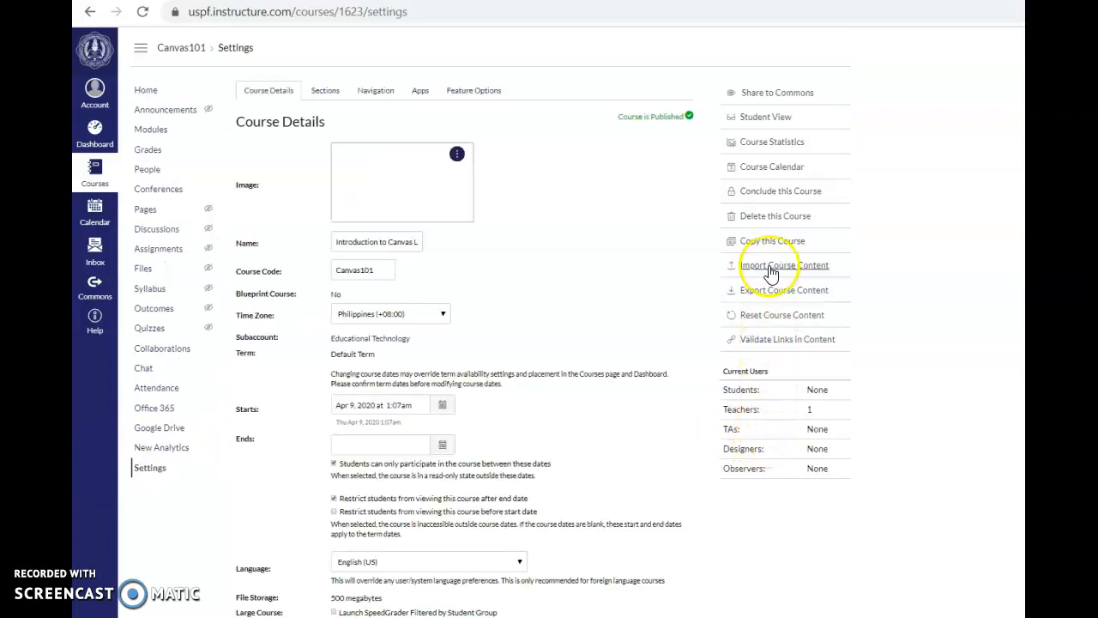
{"action": "left_click", "coordinate": [770, 121]}
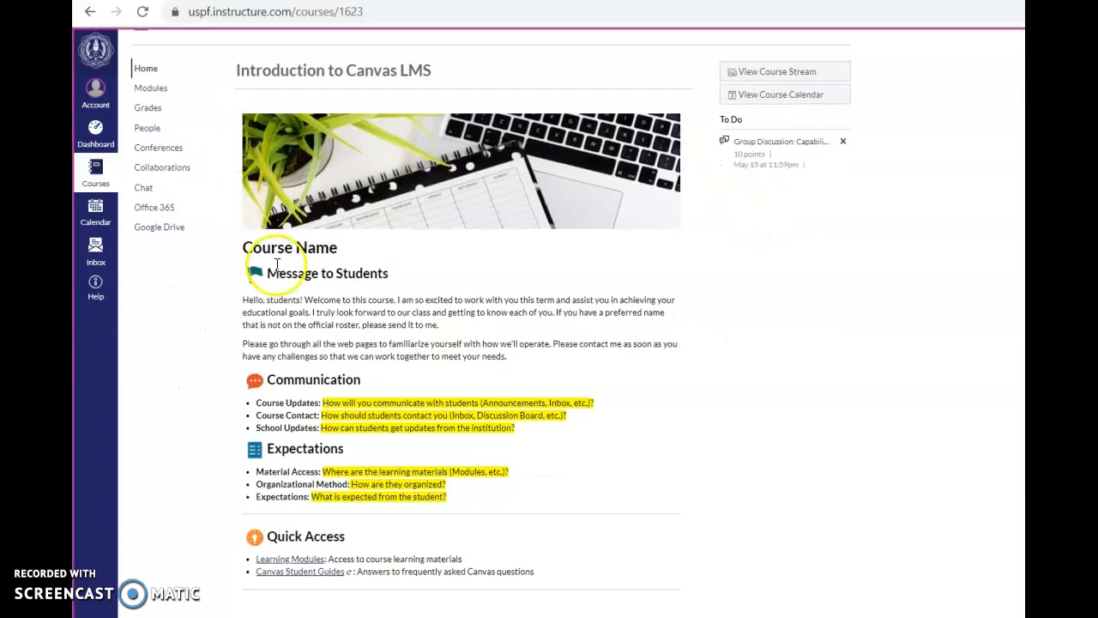
Step: Check the course home page and the Week 1 - Introduction module's items as a student sees them
{"action": "scroll", "coordinate": [562, 258], "scroll_direction": "up", "scroll_amount": 1}
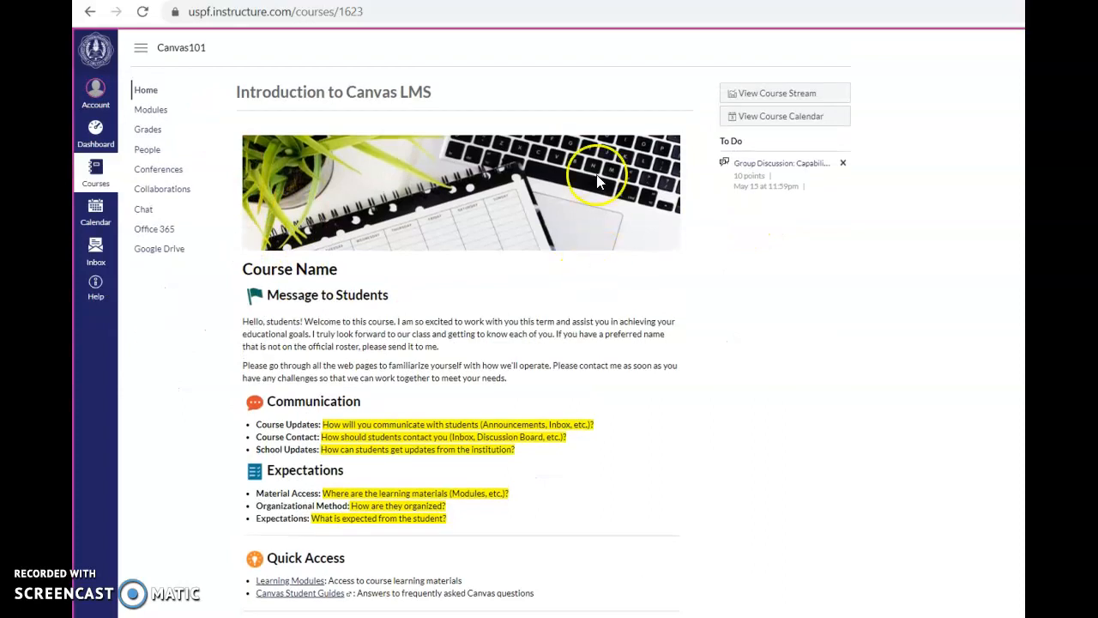
{"action": "left_click", "coordinate": [148, 118]}
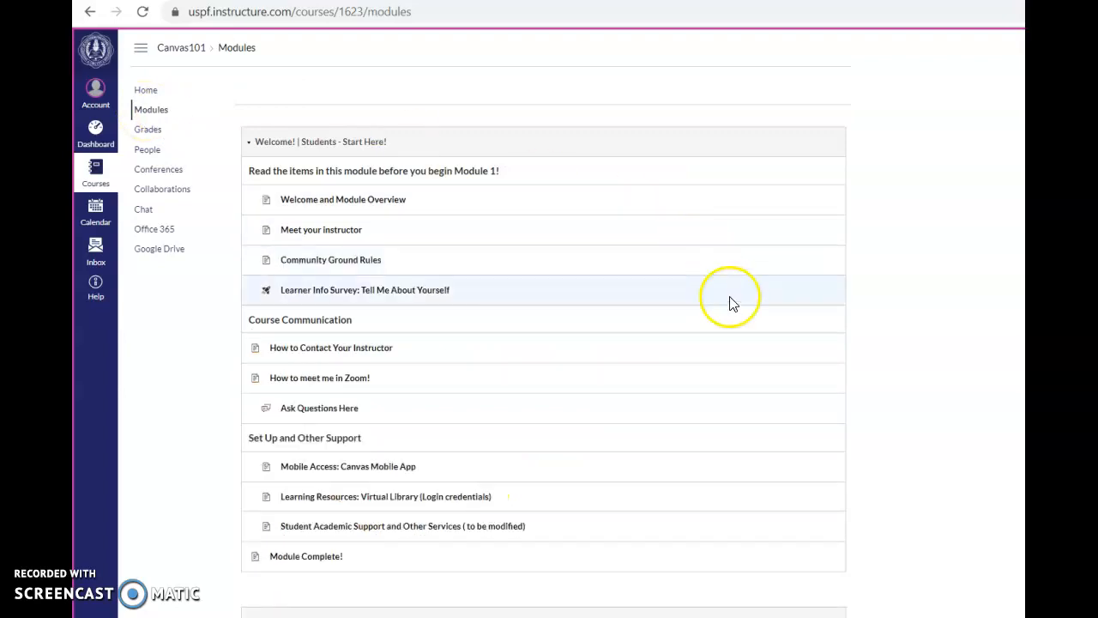
{"action": "scroll", "coordinate": [746, 318], "scroll_direction": "down", "scroll_amount": 3}
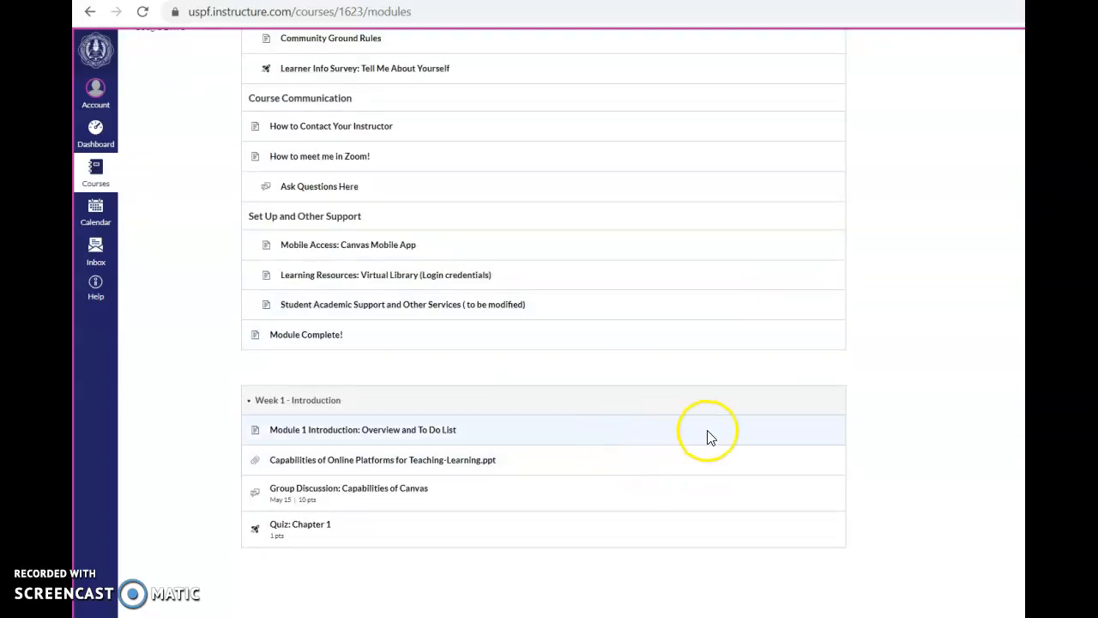